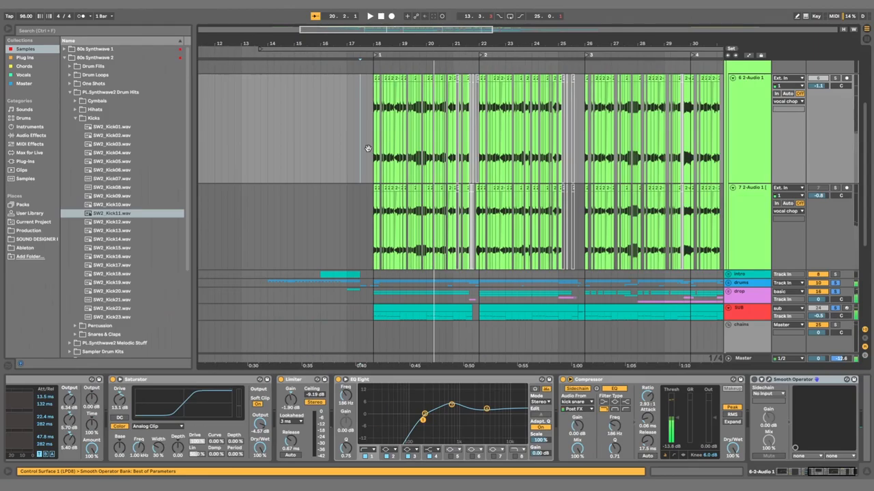
Zoom into the upper vocal chop clips and audition the vocal from a few start points around bar 10.3
{"action": "left_click_drag", "start_coordinate": [543, 176], "coordinate": [584, 177]}
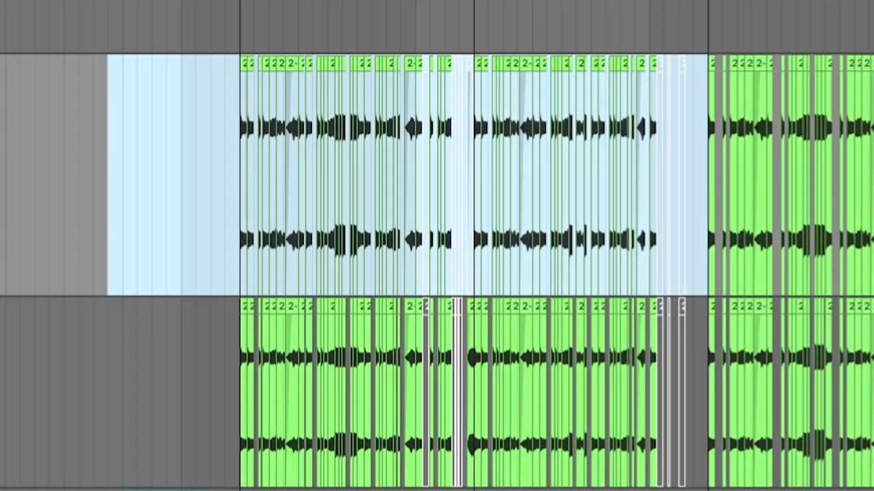
{"action": "key", "text": "z"}
{"action": "left_click", "coordinate": [277, 143]}
{"action": "left_click", "coordinate": [736, 139]}
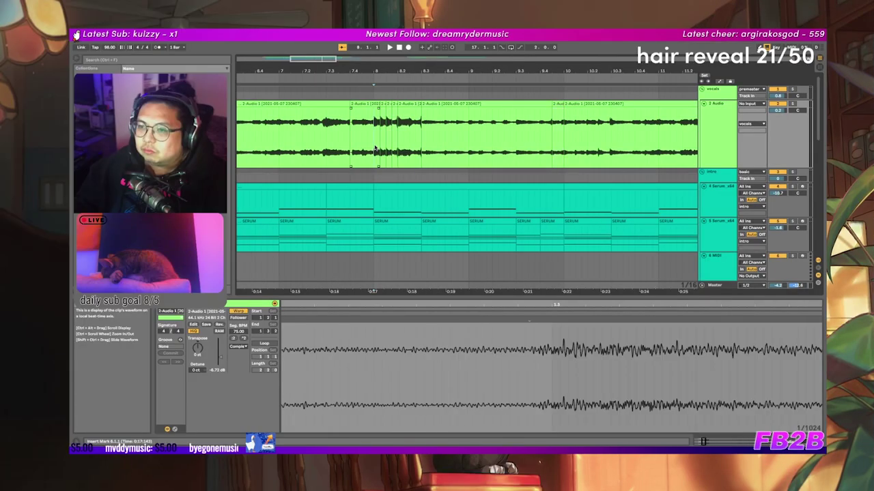
{"action": "scroll", "coordinate": [374, 149], "scroll_direction": "left", "scroll_amount": 2}
{"action": "left_click", "coordinate": [475, 142]}
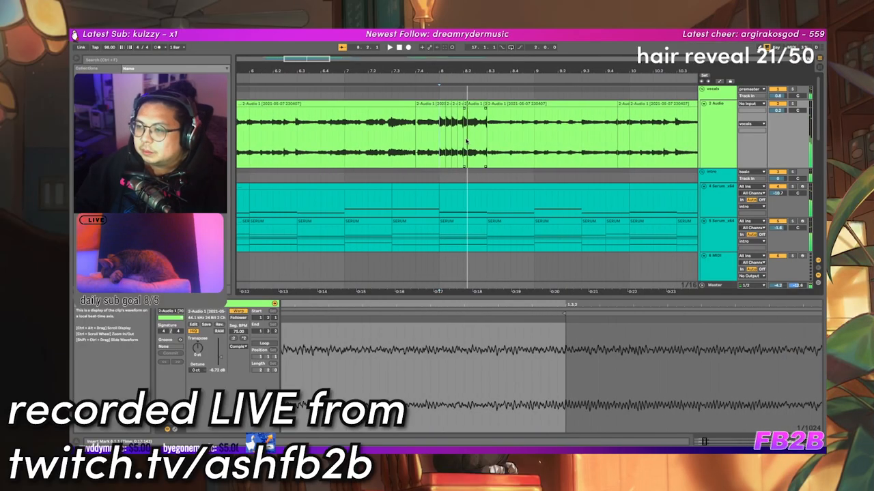
{"action": "key", "text": "space"}
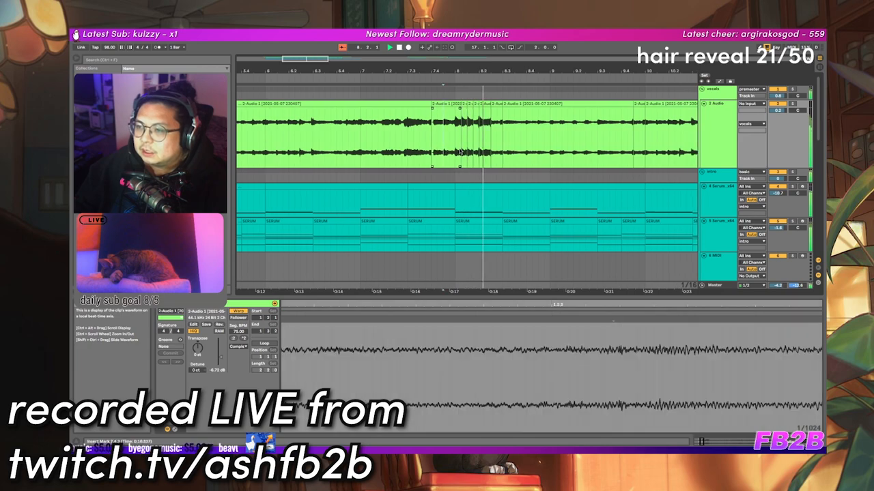
{"action": "scroll", "coordinate": [443, 142], "scroll_direction": "right", "scroll_amount": 1}
{"action": "left_click", "coordinate": [455, 142]}
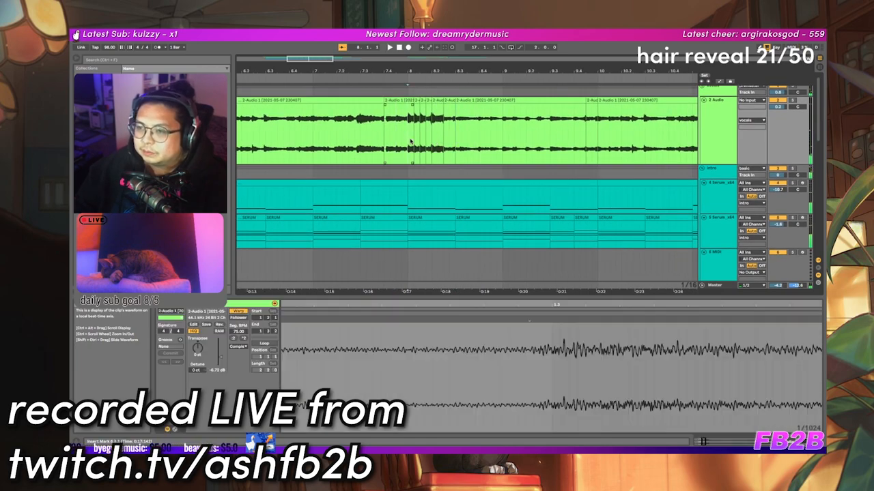
{"action": "scroll", "coordinate": [507, 162], "scroll_direction": "left", "scroll_amount": 1}
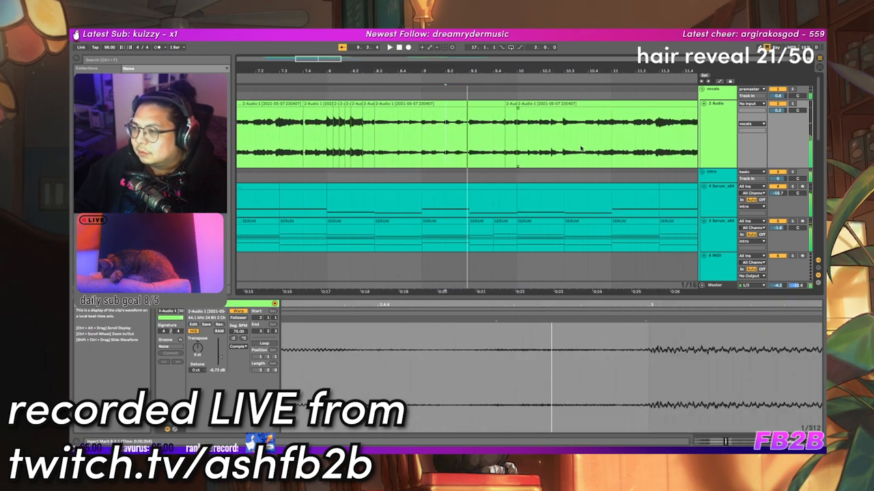
{"action": "left_click", "coordinate": [564, 149]}
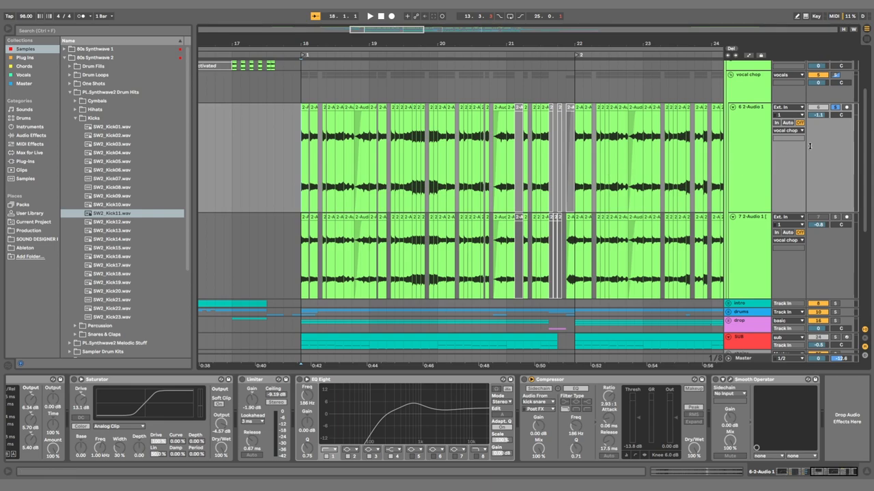
Delete a short vocal slice near bar 8.3, leaving a gap, and select the neighbouring short slices
{"action": "left_click", "coordinate": [572, 176], "text": "shift"}
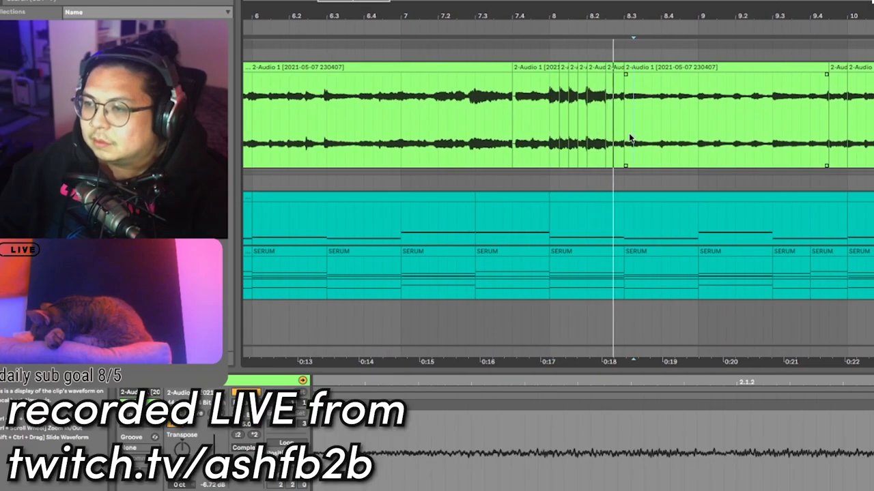
{"action": "left_click", "coordinate": [651, 96]}
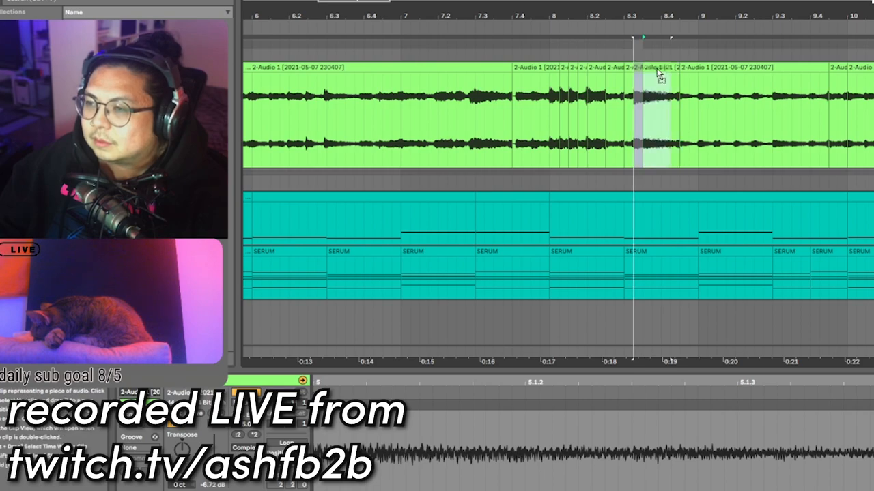
{"action": "key", "text": "Delete"}
{"action": "left_click", "coordinate": [638, 119]}
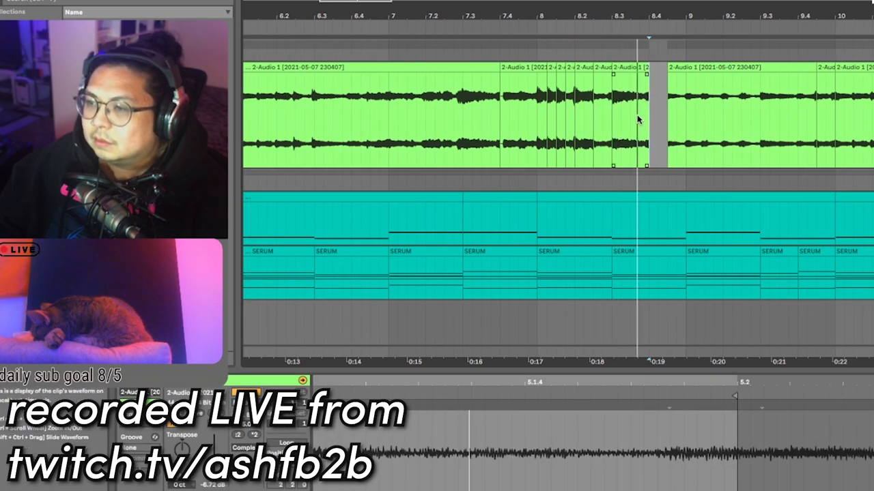
{"action": "left_click", "coordinate": [620, 126]}
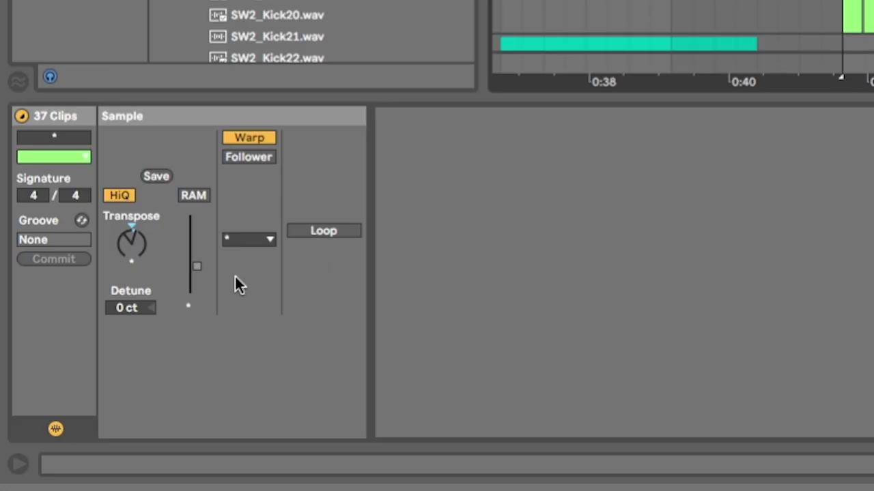
Switch the clips' warp mode to Complex Pro and select the top track's vocal chop clips
{"action": "left_click", "coordinate": [256, 241]}
{"action": "left_click", "coordinate": [250, 342]}
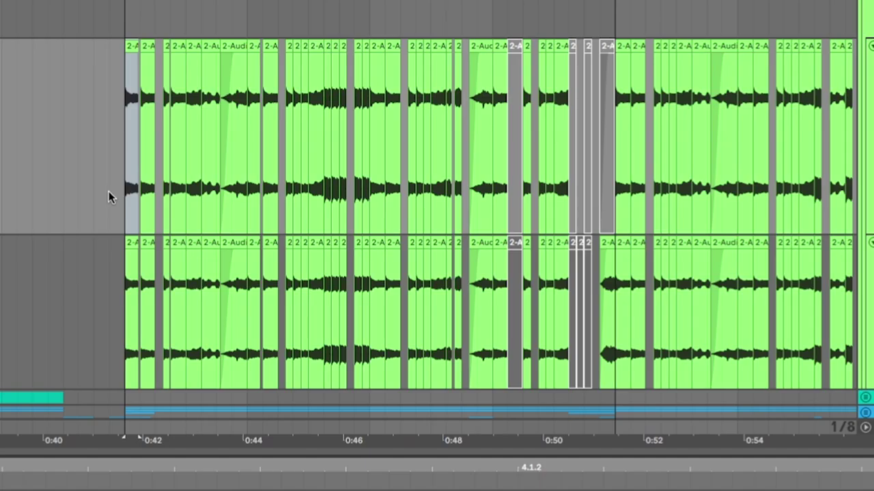
{"action": "left_click_drag", "start_coordinate": [109, 191], "coordinate": [605, 177]}
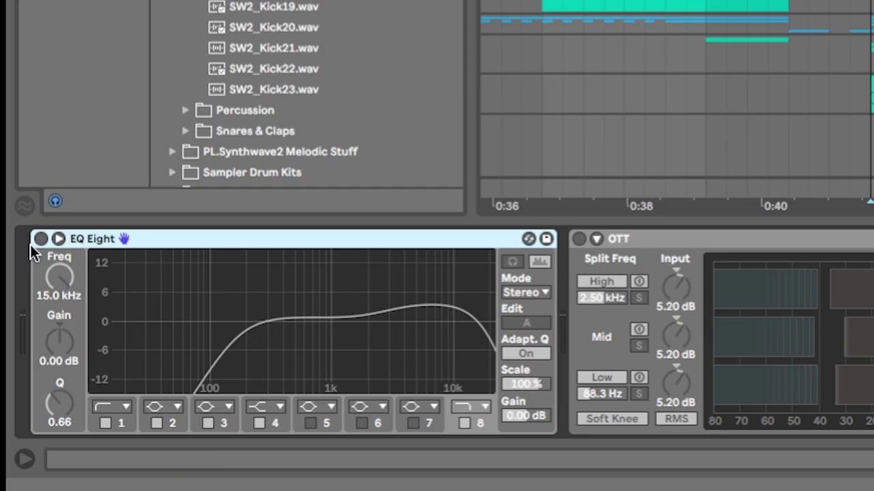
Enable the first EQ Eight on the vocal layer and solo the SUB track
{"action": "left_click", "coordinate": [40, 239]}
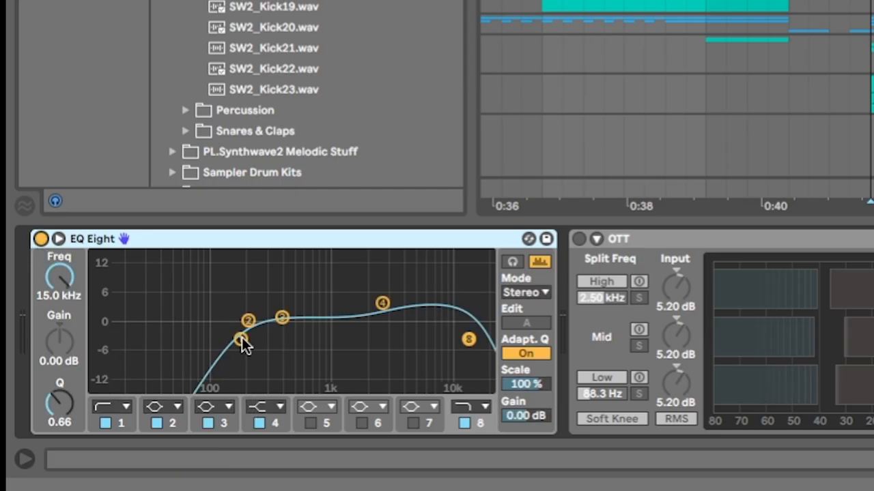
{"action": "left_click_drag", "start_coordinate": [697, 2], "coordinate": [873, 2]}
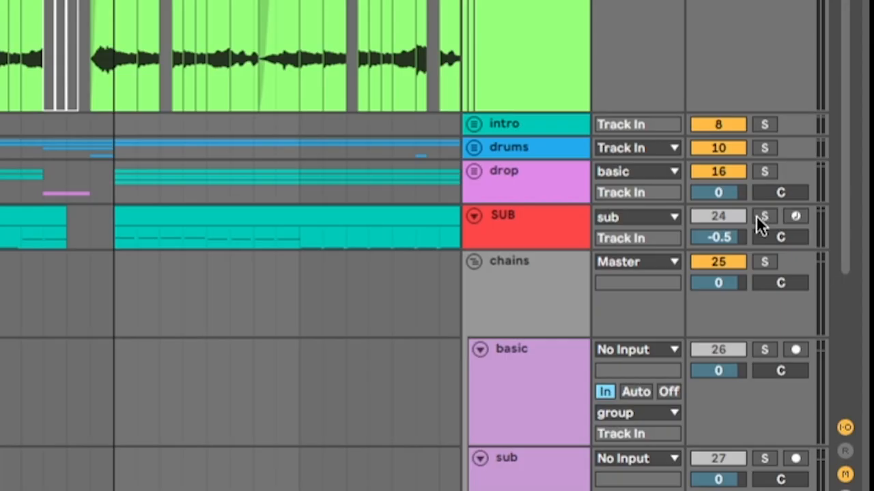
{"action": "left_click", "coordinate": [763, 216]}
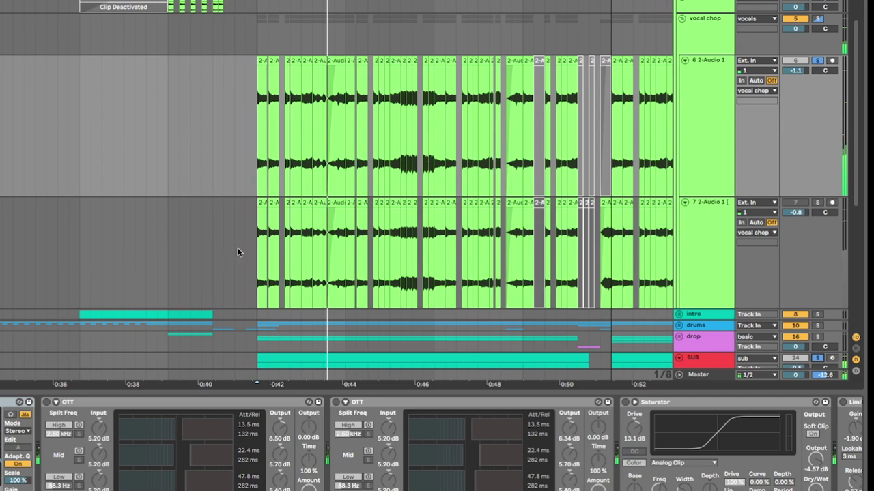
{"action": "scroll", "coordinate": [238, 252], "scroll_direction": "down", "scroll_amount": 2}
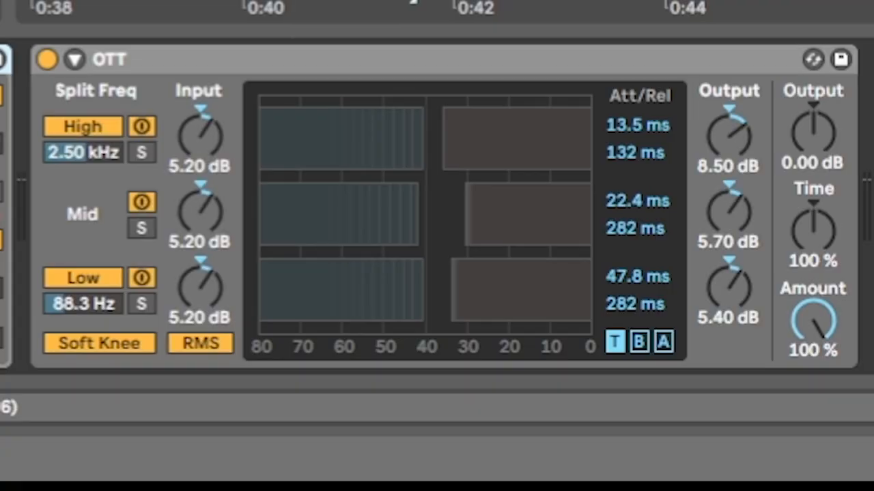
Select the first OTT compressor and play the arrangement, briefly checking the clip's waveform
{"action": "left_click", "coordinate": [266, 72]}
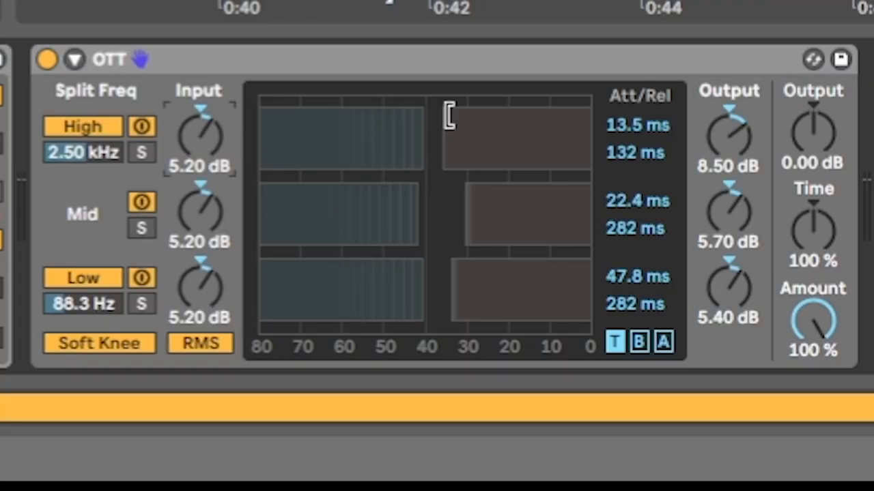
{"action": "left_click", "coordinate": [342, 63]}
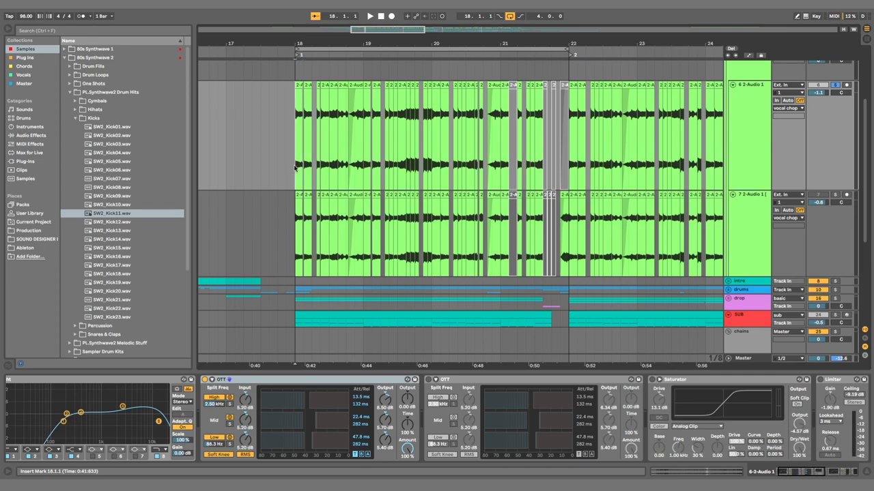
{"action": "key", "text": "space"}
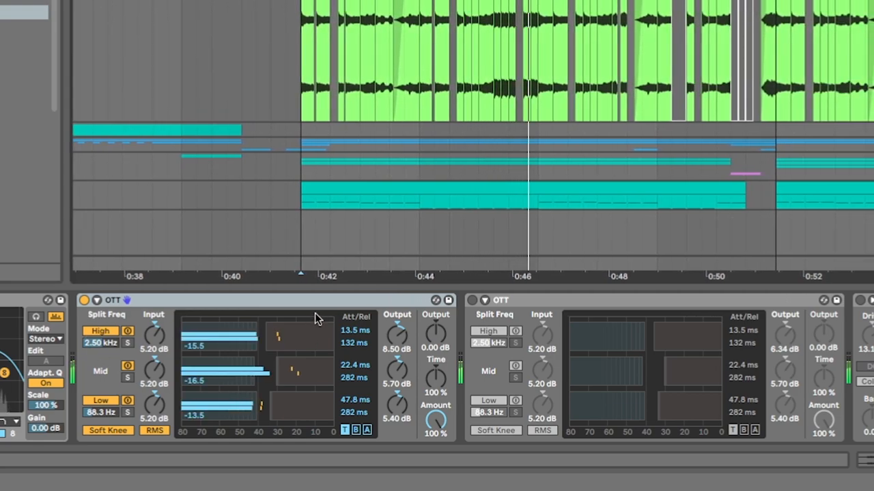
{"action": "scroll", "coordinate": [489, 342], "scroll_direction": "right", "scroll_amount": 3}
{"action": "scroll", "coordinate": [490, 343], "scroll_direction": "left", "scroll_amount": 2}
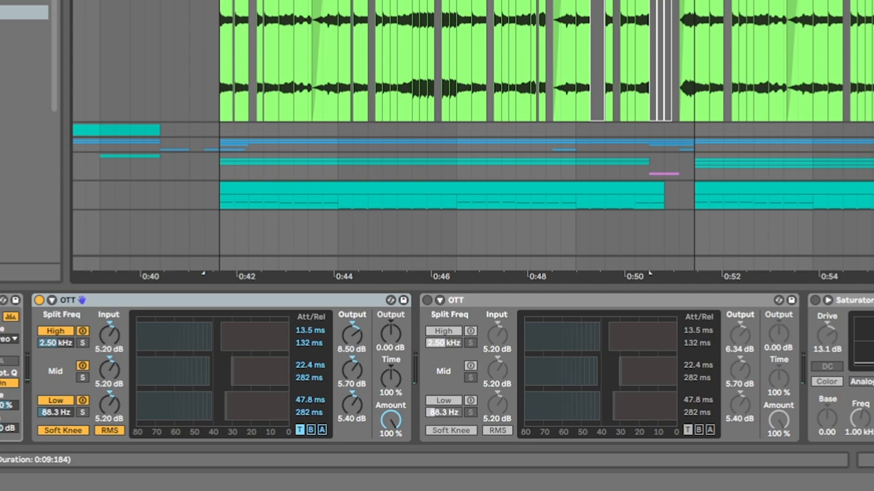
{"action": "double_click", "coordinate": [278, 191]}
{"action": "key", "text": "shift+Tab"}
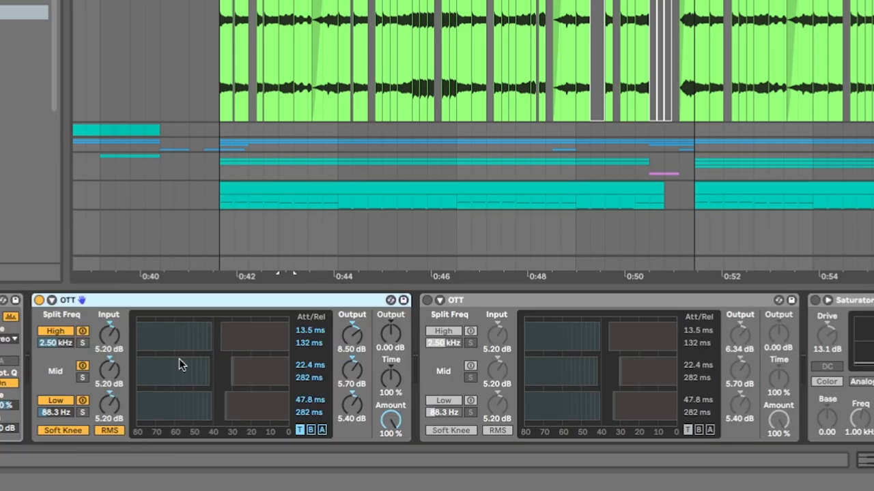
Switch on the second OTT compressor and audition the vocal layer through both OTTs
{"action": "left_click", "coordinate": [427, 300]}
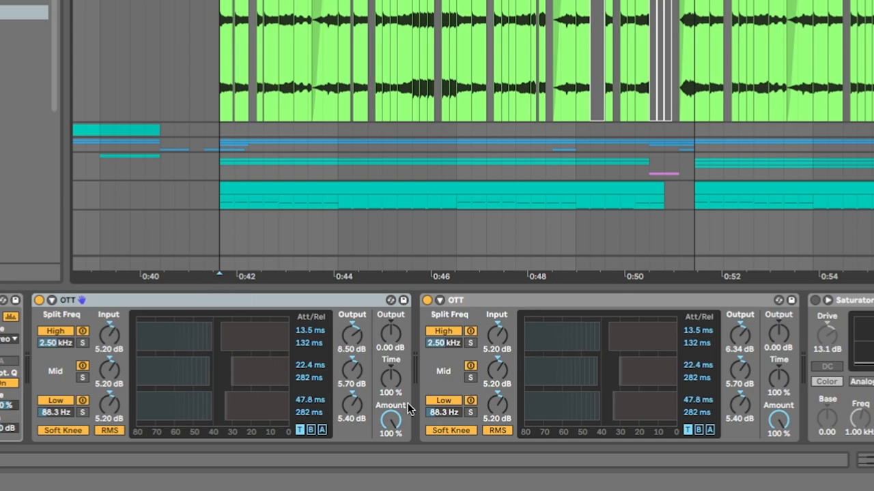
{"action": "key", "text": "space"}
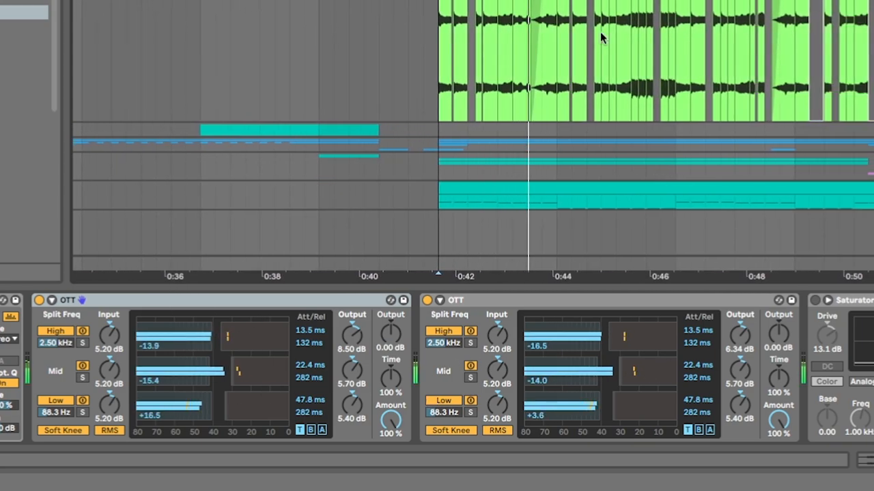
{"action": "key", "text": "space"}
{"action": "scroll", "coordinate": [536, 107], "scroll_direction": "down", "scroll_amount": 2}
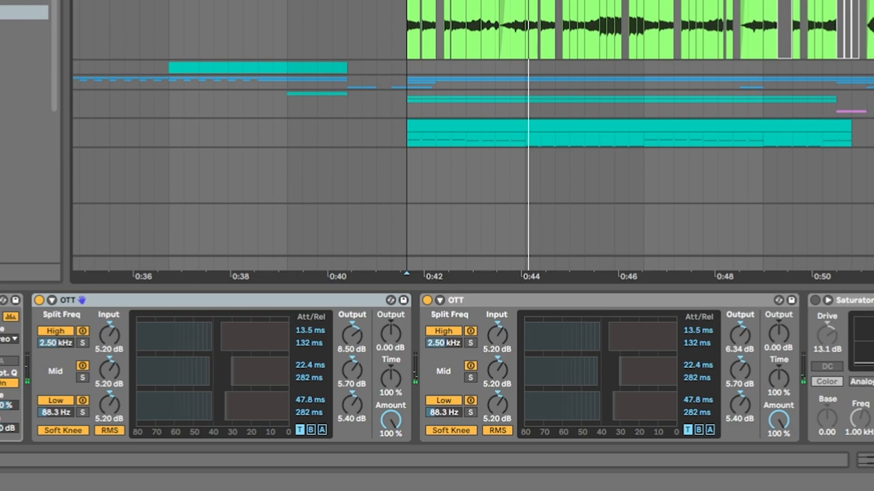
{"action": "scroll", "coordinate": [790, 48], "scroll_direction": "up", "scroll_amount": 2}
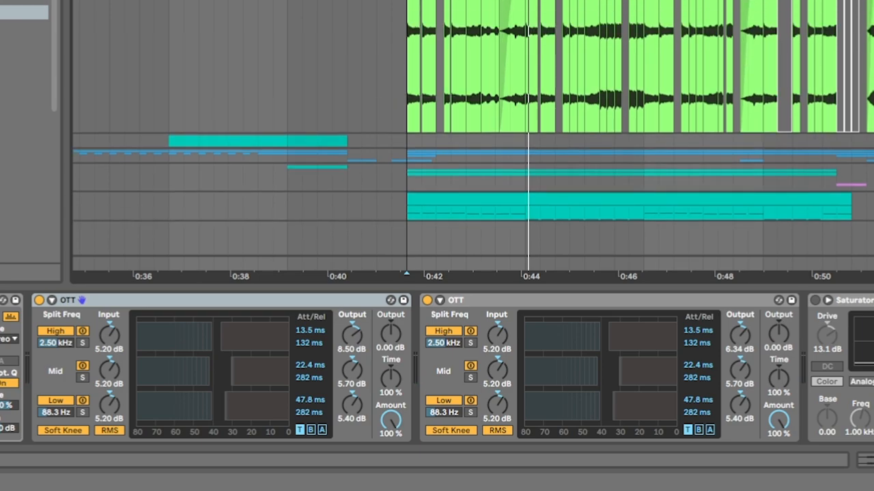
{"action": "key", "text": "space"}
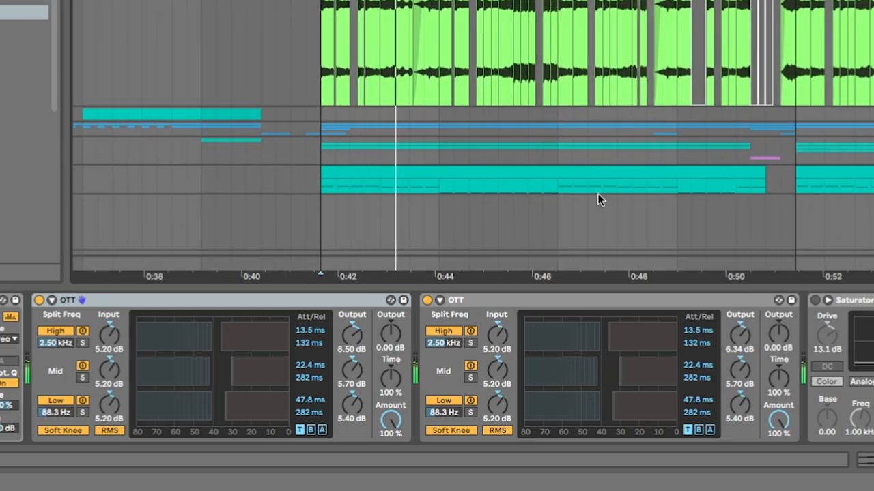
{"action": "scroll", "coordinate": [586, 132], "scroll_direction": "right", "scroll_amount": 2}
{"action": "scroll", "coordinate": [694, 363], "scroll_direction": "right", "scroll_amount": 5}
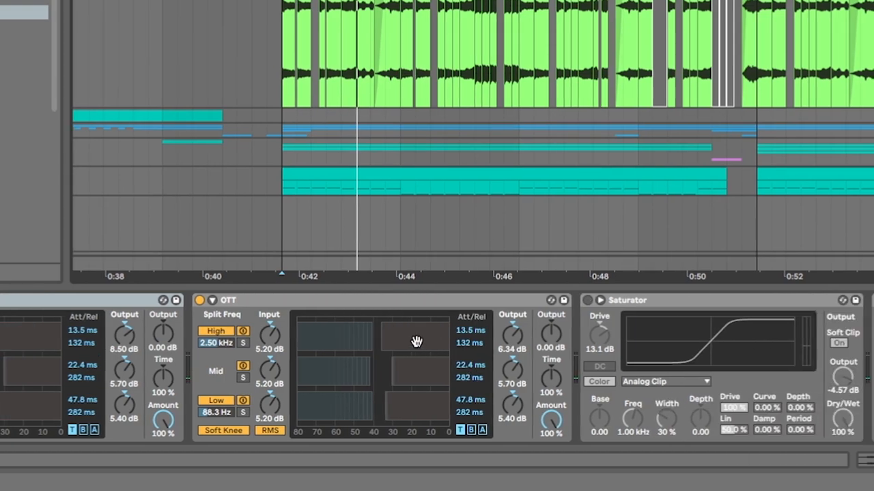
Switch on the Saturator with Drive at 13.7 dB and soft clipping enabled
{"action": "left_click", "coordinate": [509, 301]}
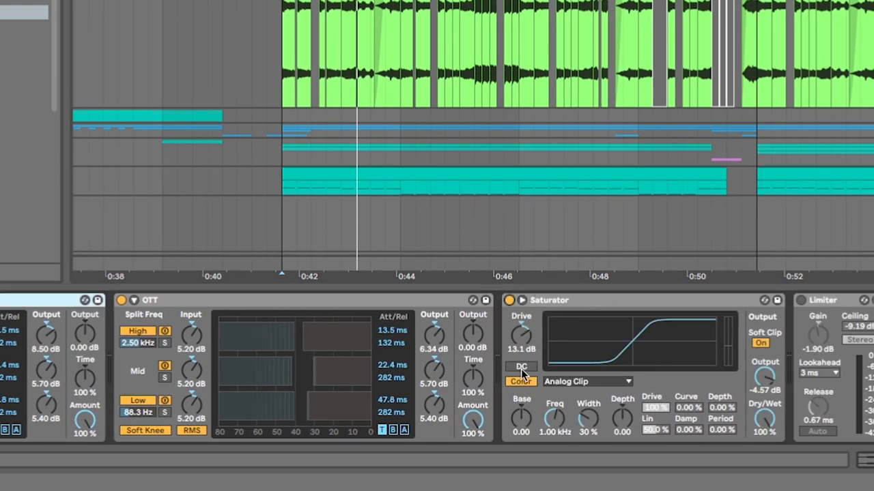
{"action": "left_click_drag", "start_coordinate": [524, 326], "coordinate": [524, 321]}
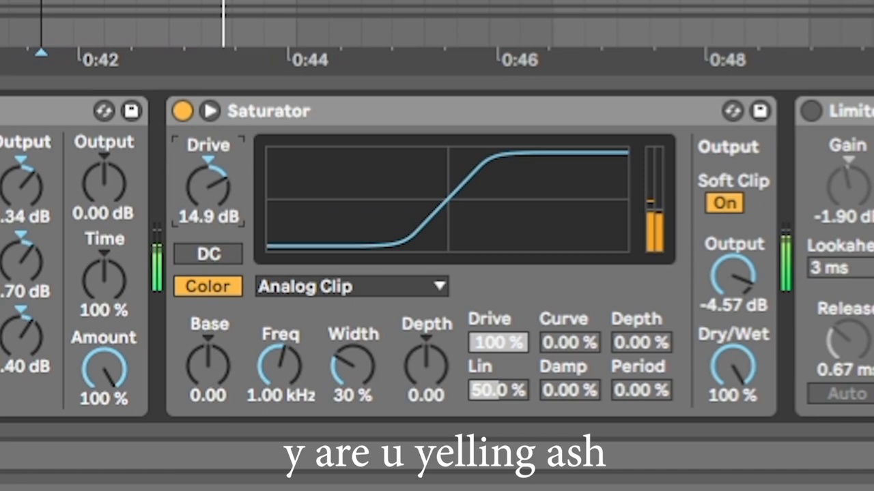
{"action": "left_click_drag", "start_coordinate": [208, 183], "coordinate": [208, 188]}
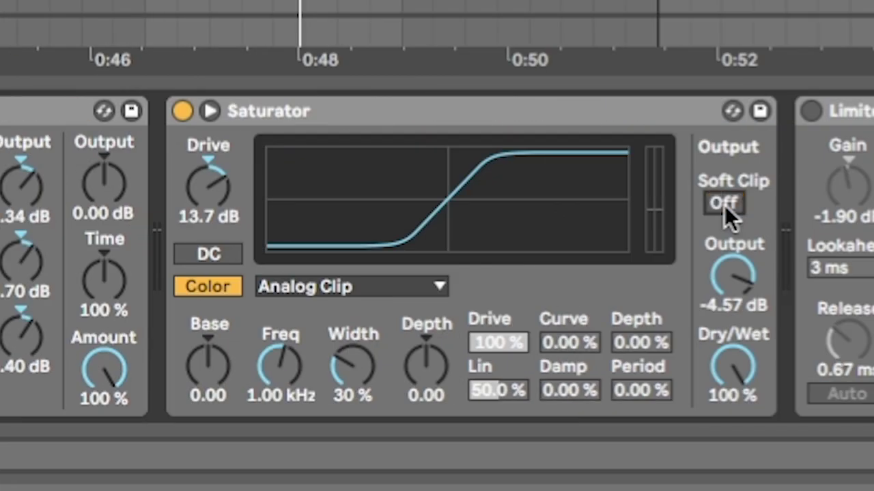
{"action": "left_click", "coordinate": [725, 205]}
Lower the Saturator output to about -5.14 dB while playing, then mark bars 17-22 with playback start at bar 18
{"action": "double_click", "coordinate": [736, 285]}
{"action": "key", "text": "space"}
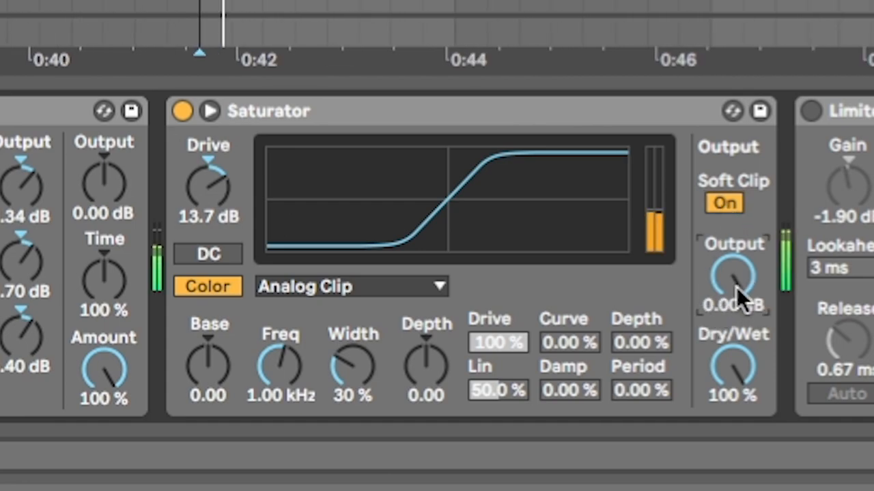
{"action": "left_click_drag", "start_coordinate": [736, 286], "coordinate": [736, 317]}
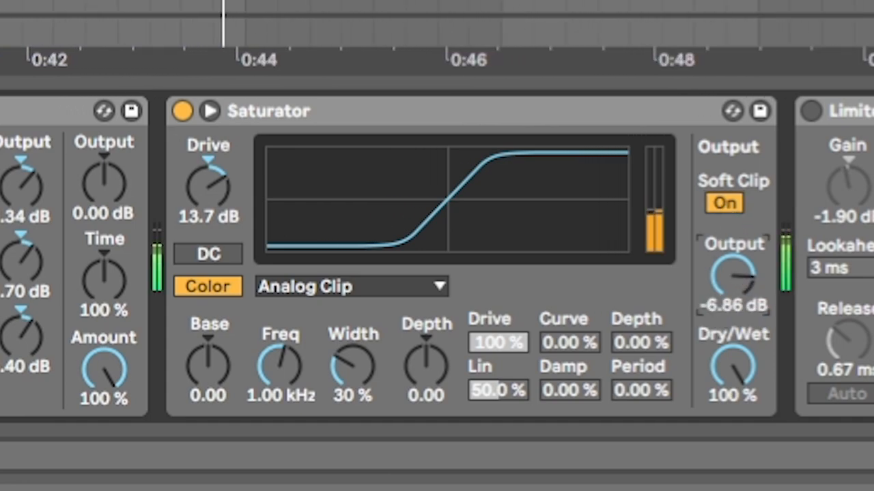
{"action": "mouse_move", "coordinate": [737, 287]}
{"action": "left_mouse_down"}
{"action": "mouse_move", "coordinate": [736, 308]}
{"action": "mouse_move", "coordinate": [737, 276]}
{"action": "mouse_move", "coordinate": [736, 283]}
{"action": "left_mouse_up"}
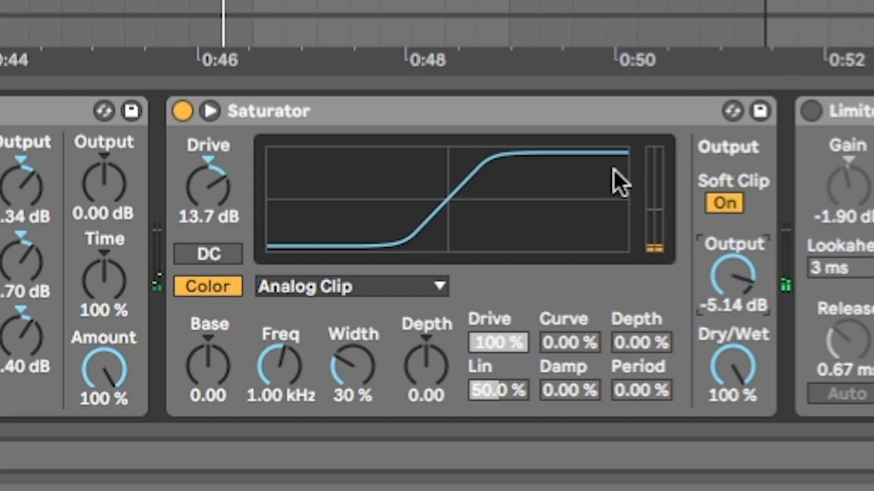
{"action": "scroll", "coordinate": [402, 191], "scroll_direction": "up", "scroll_amount": 1}
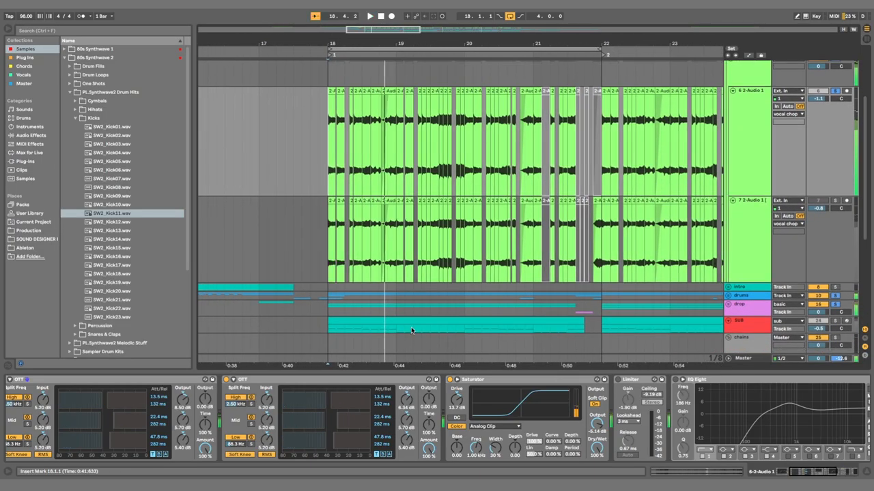
{"action": "scroll", "coordinate": [473, 146], "scroll_direction": "right", "scroll_amount": 2}
{"action": "scroll", "coordinate": [428, 163], "scroll_direction": "right", "scroll_amount": 2}
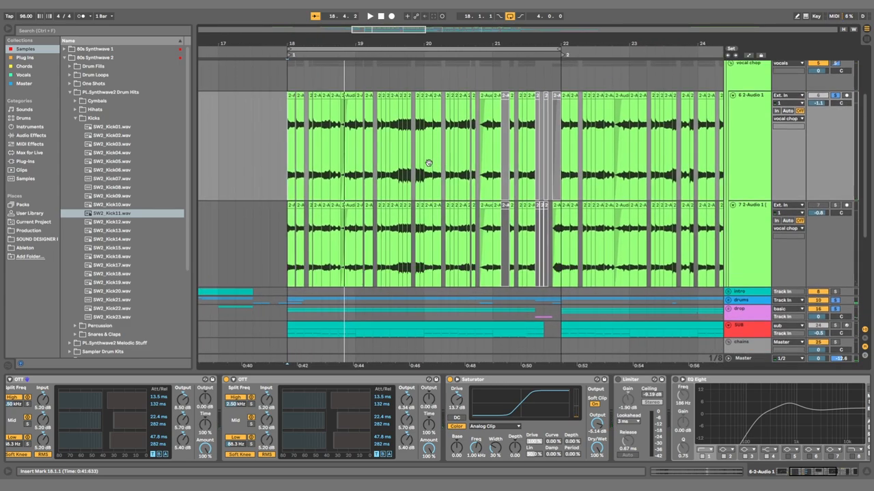
{"action": "left_click_drag", "start_coordinate": [283, 176], "coordinate": [561, 177]}
{"action": "scroll", "coordinate": [391, 226], "scroll_direction": "up", "scroll_amount": 2}
{"action": "scroll", "coordinate": [391, 227], "scroll_direction": "left", "scroll_amount": 2}
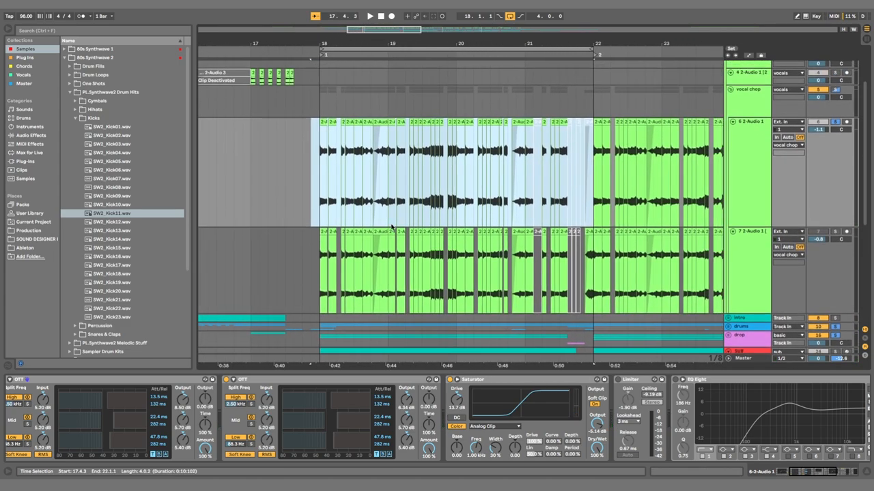
{"action": "left_click", "coordinate": [330, 203]}
{"action": "scroll", "coordinate": [434, 217], "scroll_direction": "down", "scroll_amount": 1}
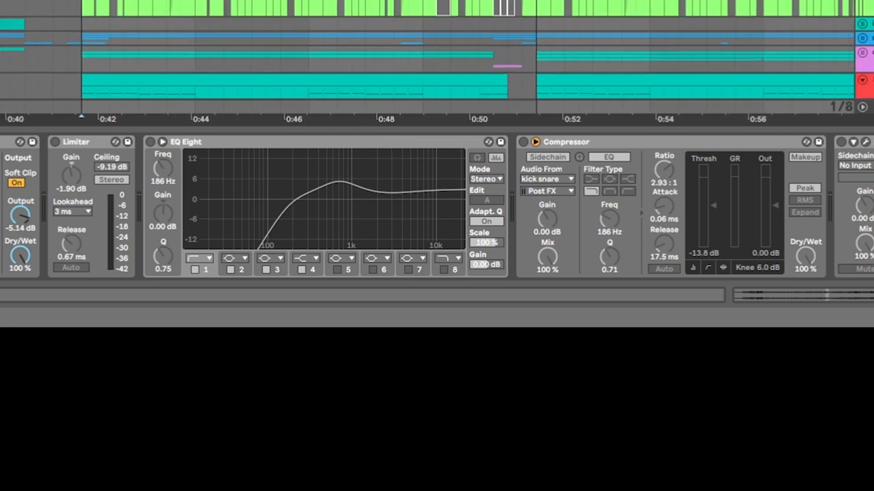
{"action": "scroll", "coordinate": [437, 61], "scroll_direction": "down", "scroll_amount": 3}
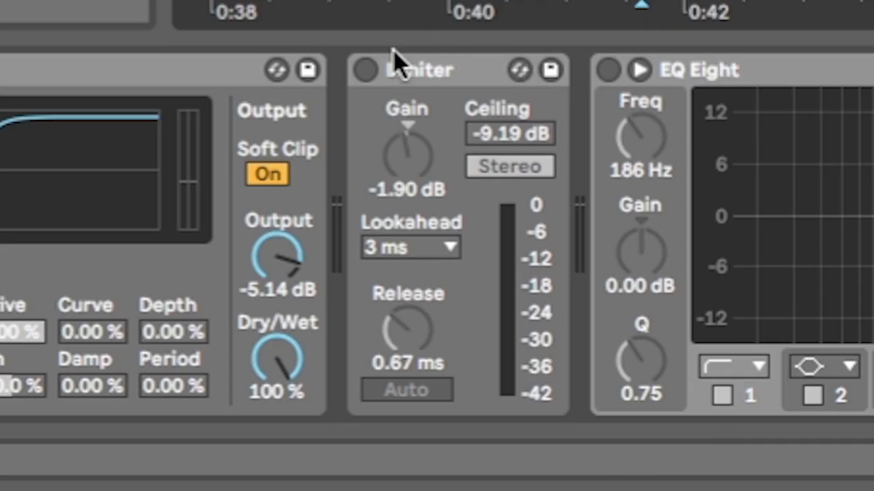
Switch on the Limiter and play back to hear the limited vocal
{"action": "left_click", "coordinate": [364, 72]}
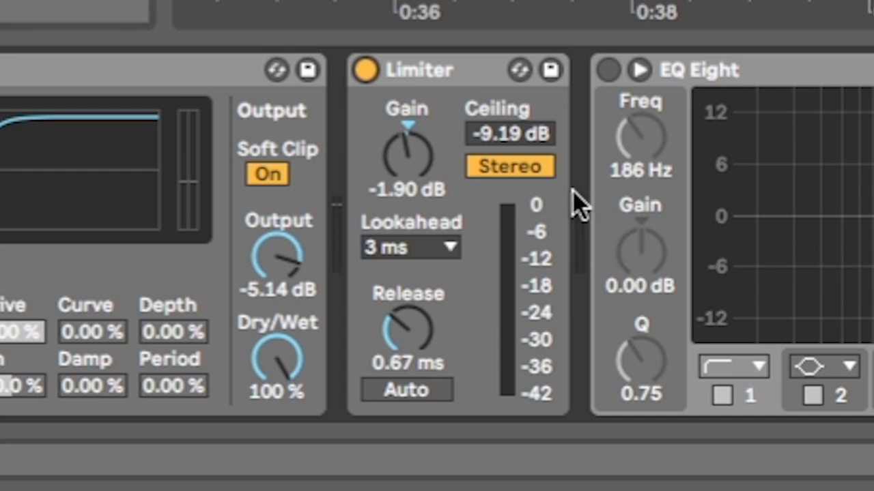
{"action": "key", "text": "space"}
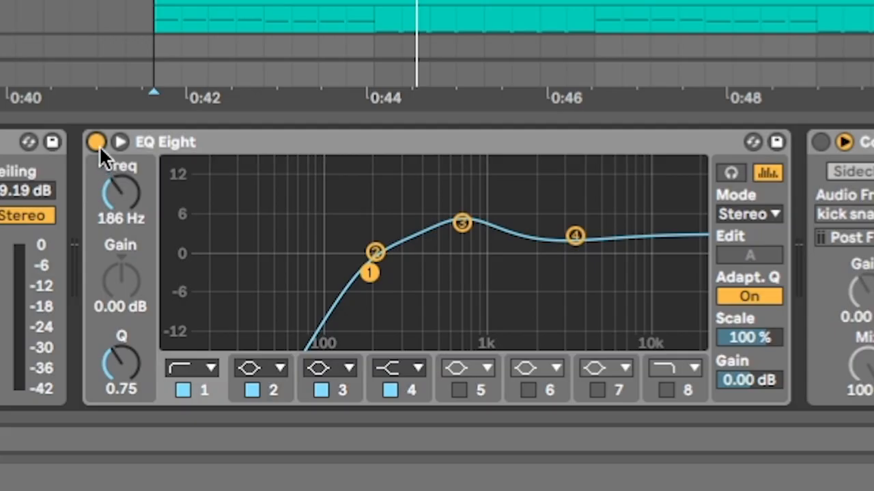
{"action": "left_click", "coordinate": [96, 141]}
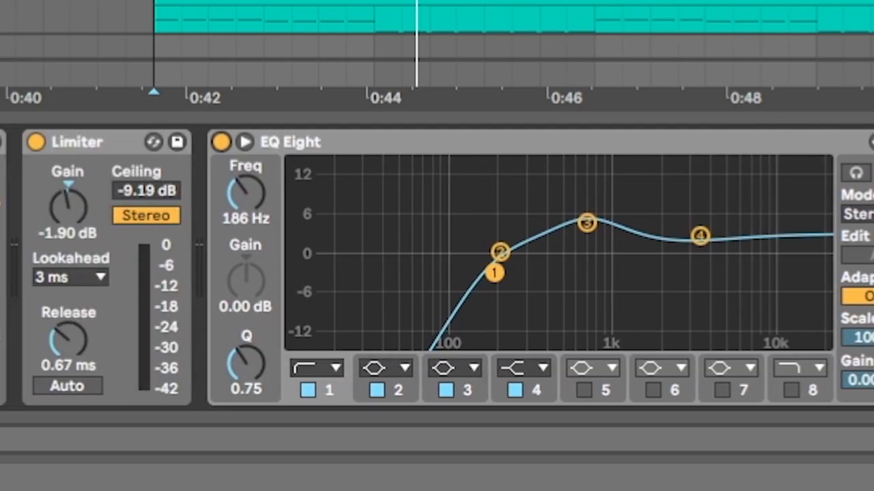
{"action": "scroll", "coordinate": [437, 268], "scroll_direction": "left", "scroll_amount": 5}
{"action": "scroll", "coordinate": [436, 268], "scroll_direction": "left", "scroll_amount": 5}
{"action": "scroll", "coordinate": [436, 268], "scroll_direction": "left", "scroll_amount": 5}
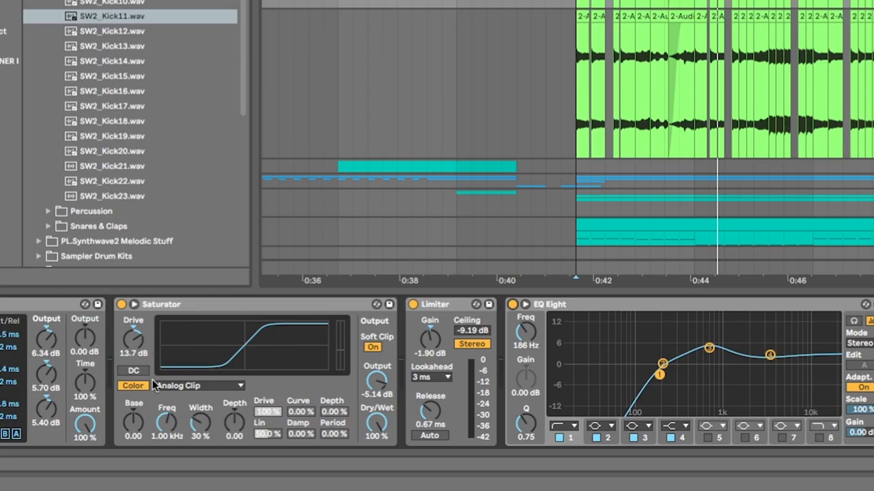
{"action": "scroll", "coordinate": [284, 360], "scroll_direction": "right", "scroll_amount": 2}
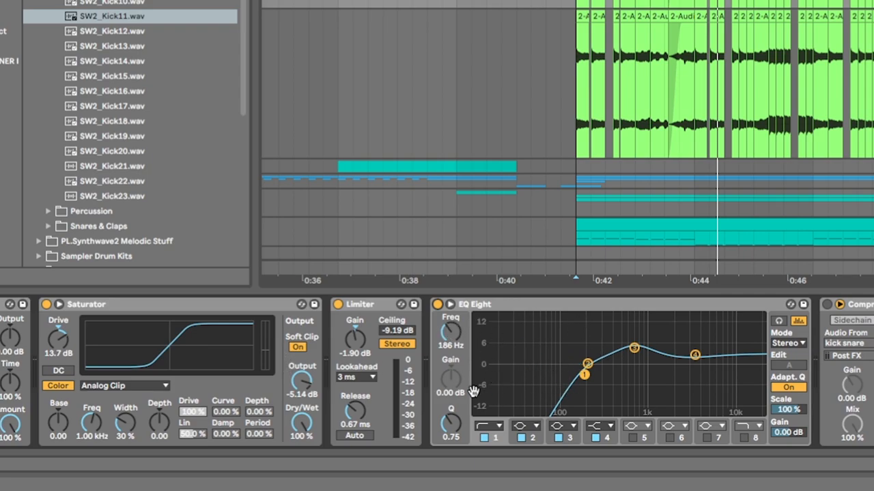
{"action": "key", "text": "space"}
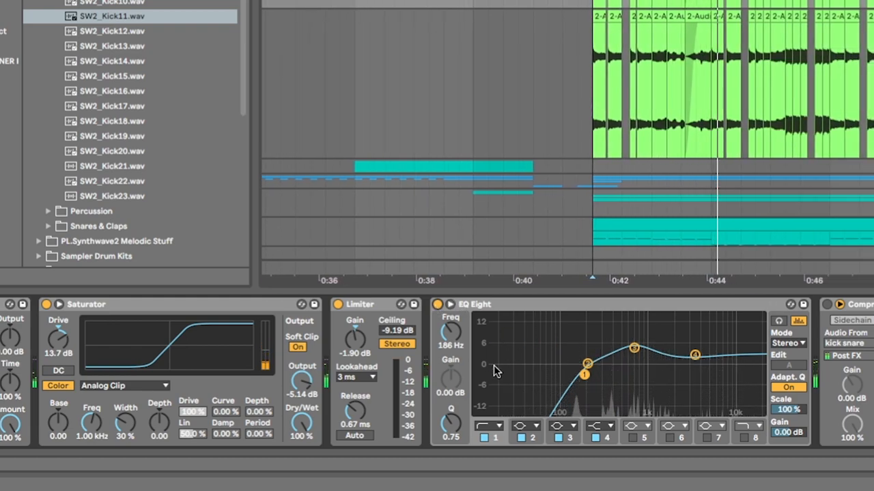
{"action": "left_click", "coordinate": [635, 349]}
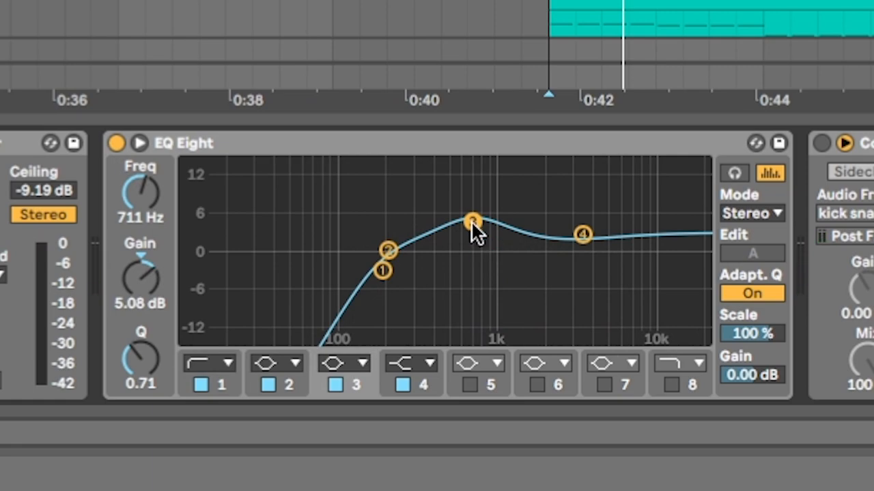
{"action": "key", "text": "space"}
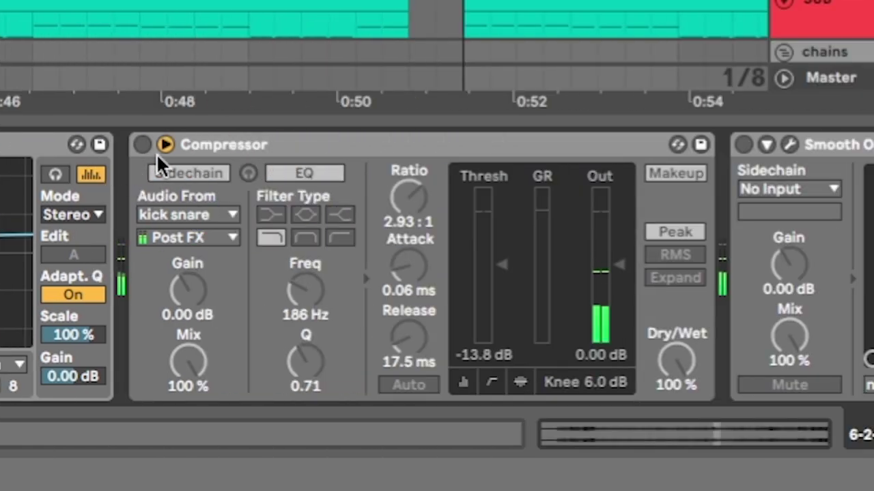
Enable the sidechain ducking compressor, audition it, then show Smooth Operator's plugin window
{"action": "left_click", "coordinate": [164, 173]}
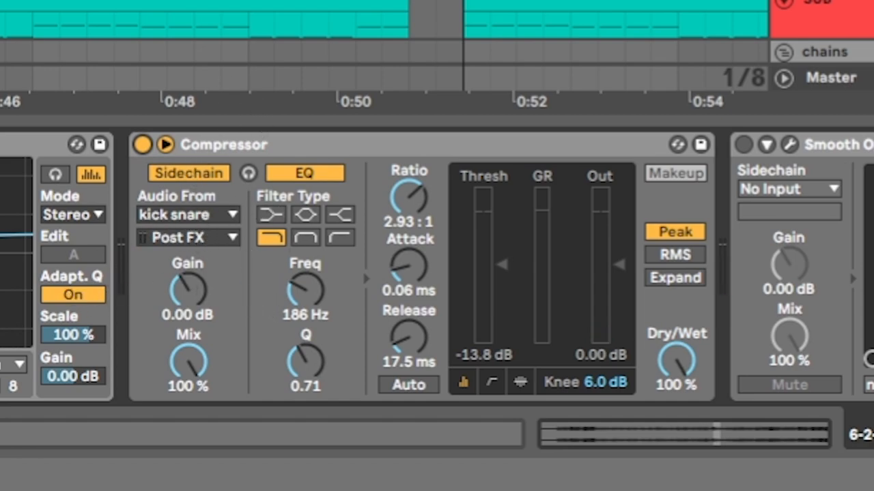
{"action": "key", "text": "space"}
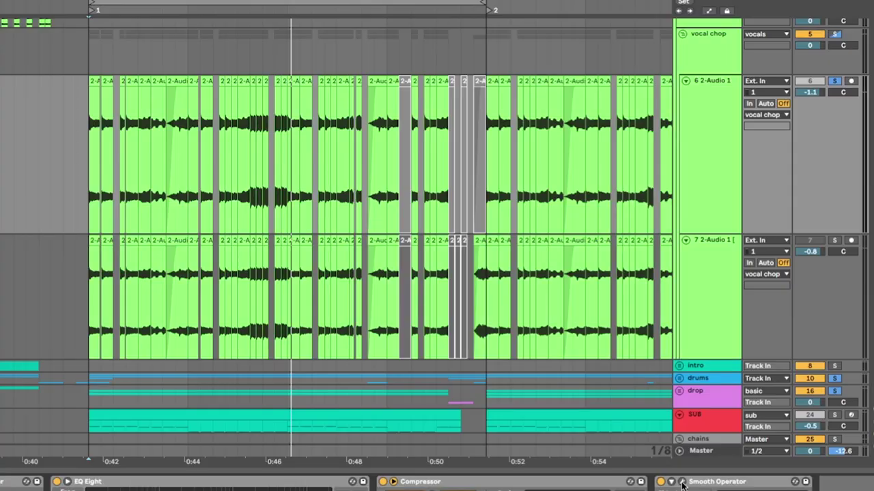
{"action": "left_click", "coordinate": [433, 153]}
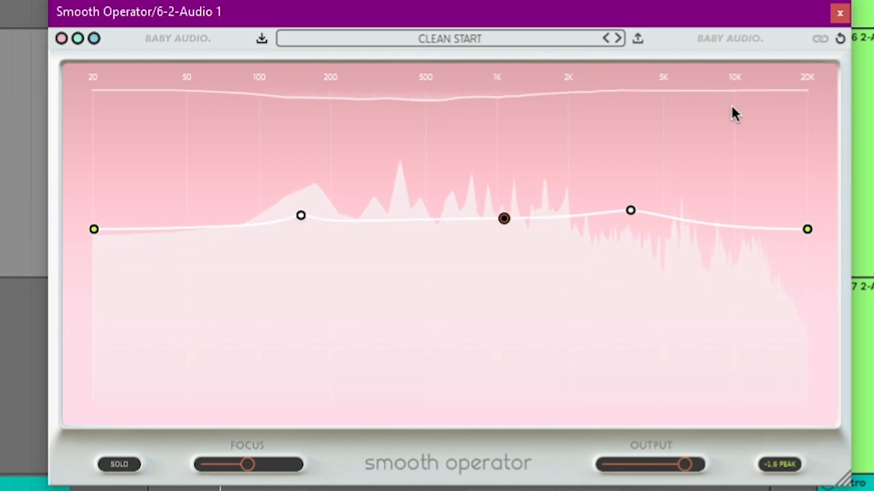
Add an EQ Eight to the vocal chain with band 3 boosted 15 dB at 1 kHz as a narrow spike
{"action": "left_click", "coordinate": [839, 15]}
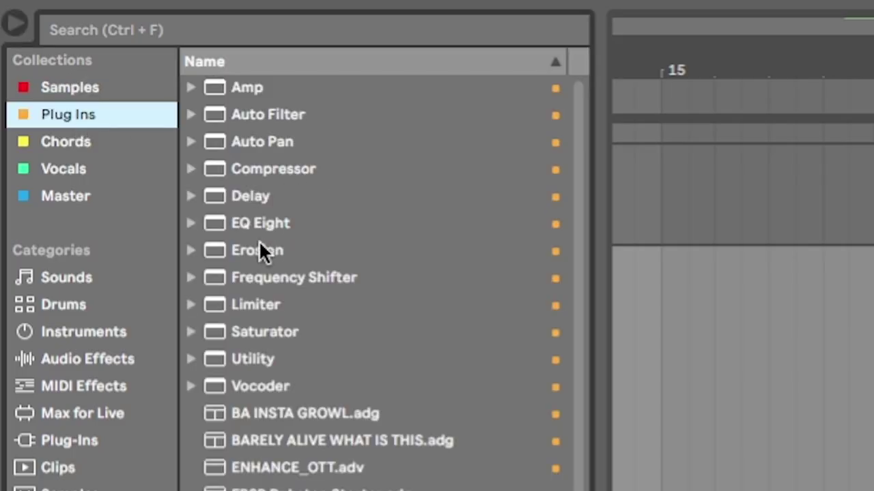
{"action": "left_click", "coordinate": [260, 223]}
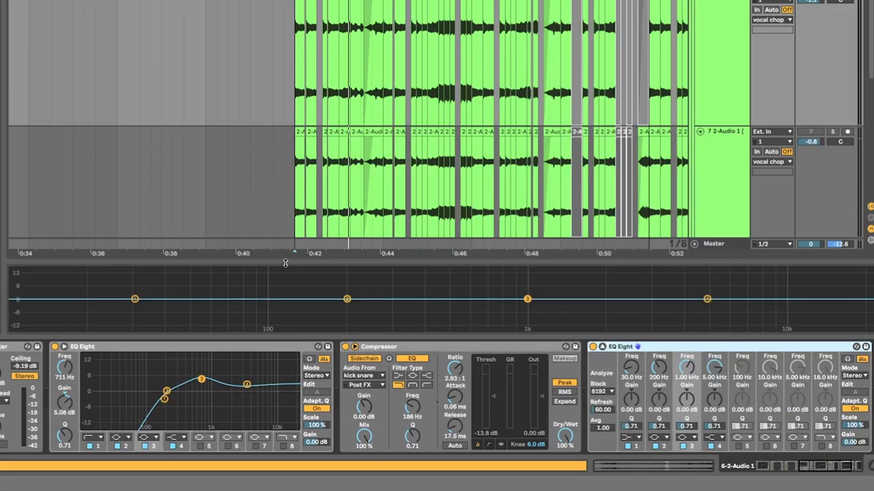
{"action": "left_click_drag", "start_coordinate": [285, 264], "coordinate": [287, 123]}
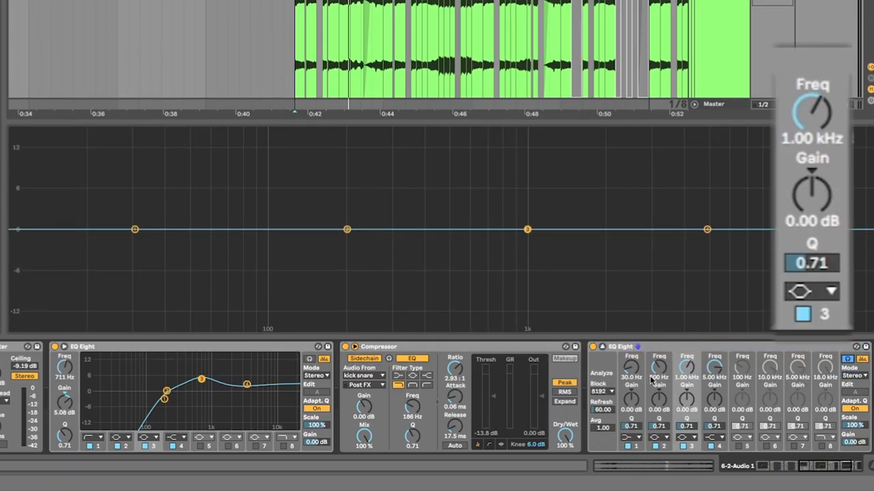
{"action": "left_click_drag", "start_coordinate": [687, 408], "coordinate": [687, 396]}
{"action": "left_click_drag", "start_coordinate": [687, 428], "coordinate": [699, 430]}
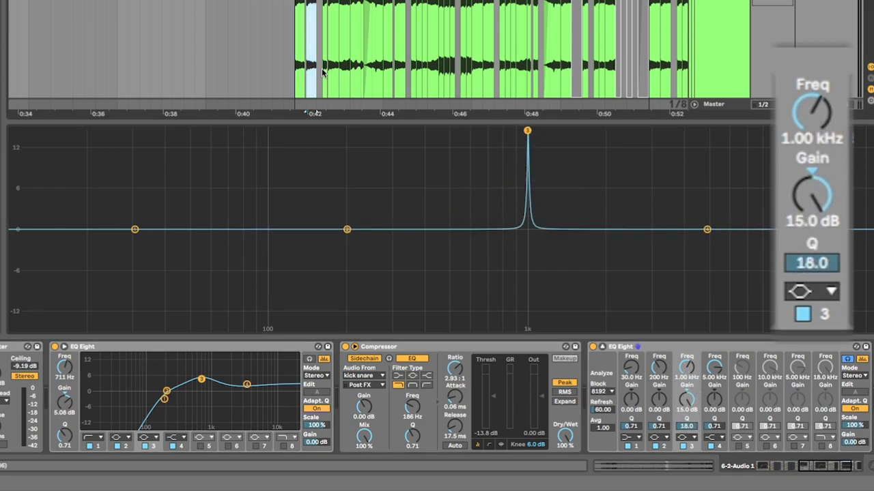
Sweep the narrow boost over the playing vocal to find harshness, then shape a cut near 2 kHz
{"action": "left_click_drag", "start_coordinate": [302, 66], "coordinate": [371, 67]}
{"action": "left_click_drag", "start_coordinate": [304, 68], "coordinate": [384, 68]}
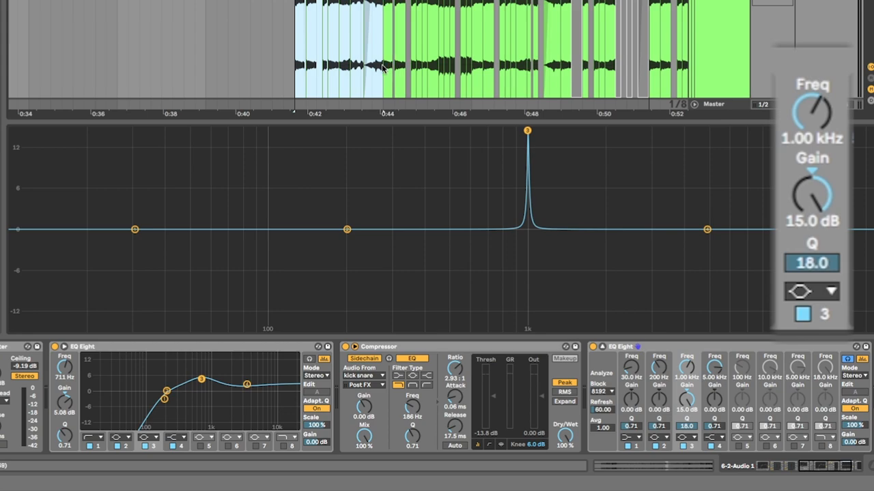
{"action": "key", "text": "space"}
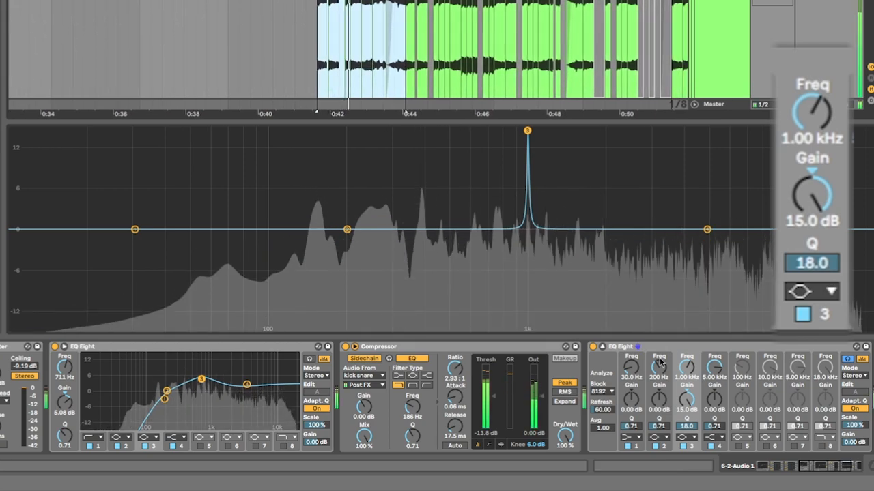
{"action": "mouse_move", "coordinate": [527, 130]}
{"action": "left_mouse_down"}
{"action": "mouse_move", "coordinate": [382, 130]}
{"action": "mouse_move", "coordinate": [697, 130]}
{"action": "mouse_move", "coordinate": [250, 131]}
{"action": "mouse_move", "coordinate": [620, 130]}
{"action": "mouse_move", "coordinate": [598, 131]}
{"action": "mouse_move", "coordinate": [603, 268]}
{"action": "left_mouse_up"}
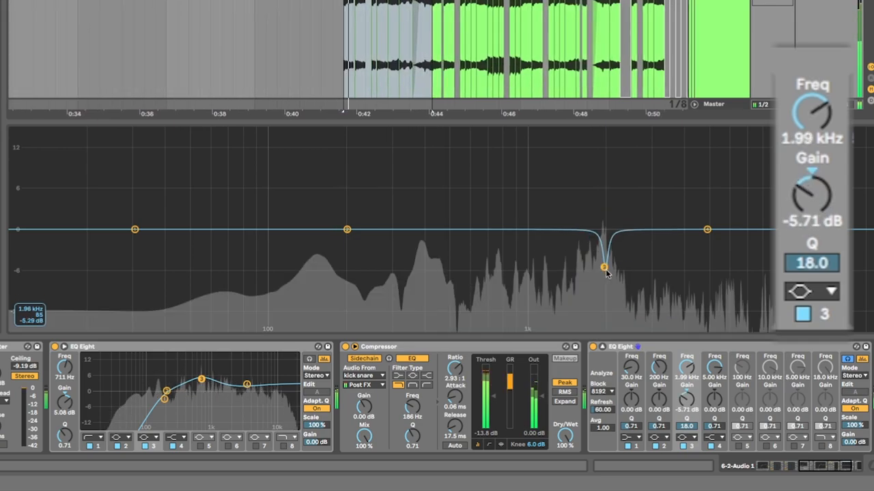
{"action": "left_click_drag", "start_coordinate": [814, 265], "coordinate": [814, 293]}
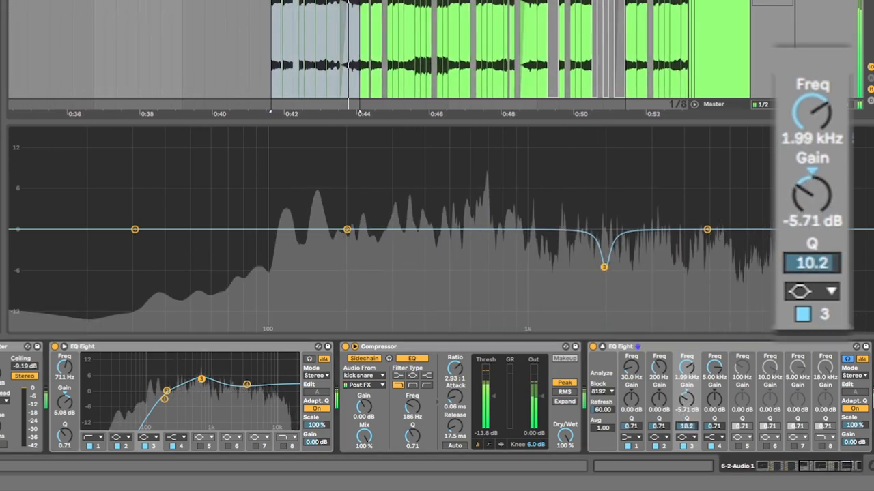
{"action": "left_click_drag", "start_coordinate": [811, 198], "coordinate": [811, 196]}
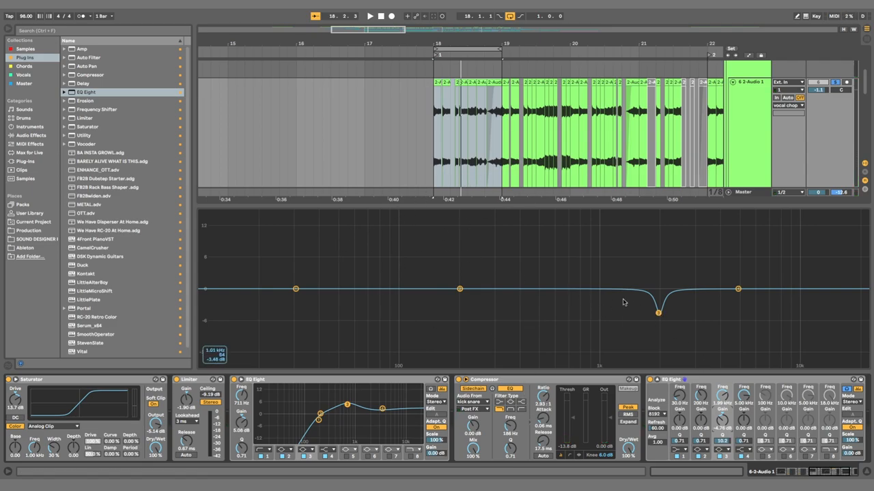
Remove the test EQ so Smooth Operator ends the chain, and reopen its plugin window
{"action": "left_click", "coordinate": [656, 381]}
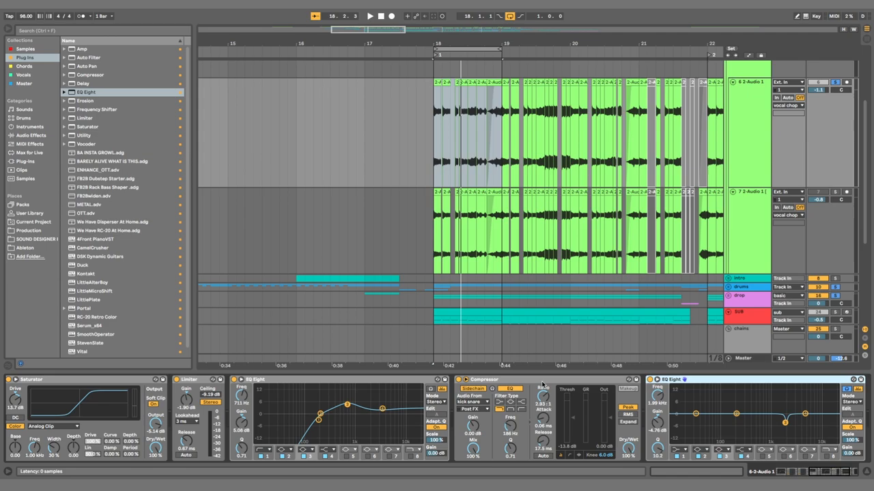
{"action": "key", "text": "Delete"}
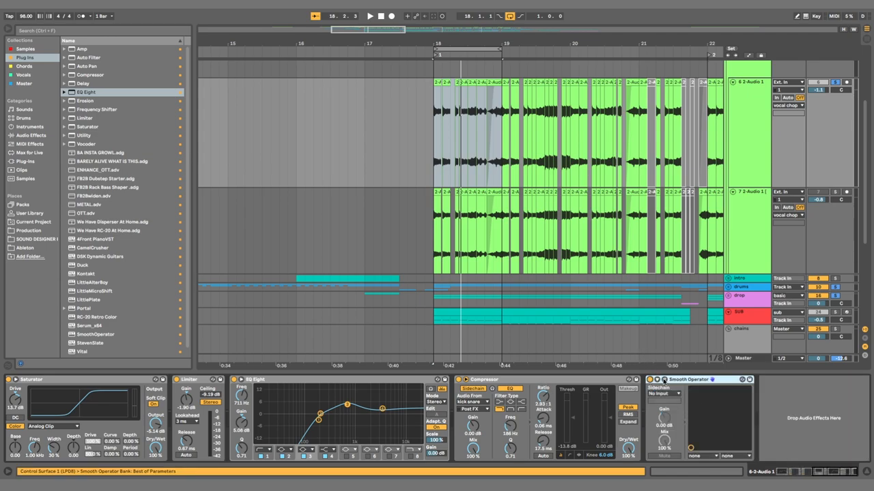
{"action": "left_click", "coordinate": [663, 381]}
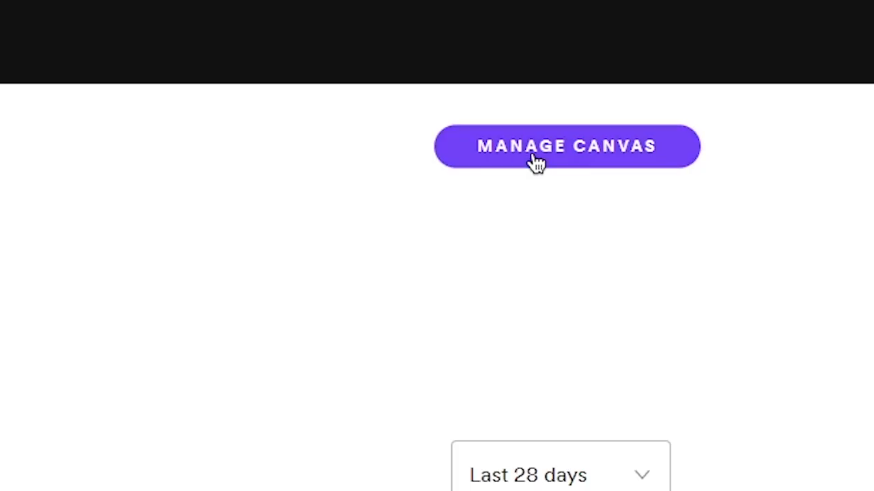
Start a Canvas upload for 'big duck energy' and browse for a video file
{"action": "left_click", "coordinate": [578, 157]}
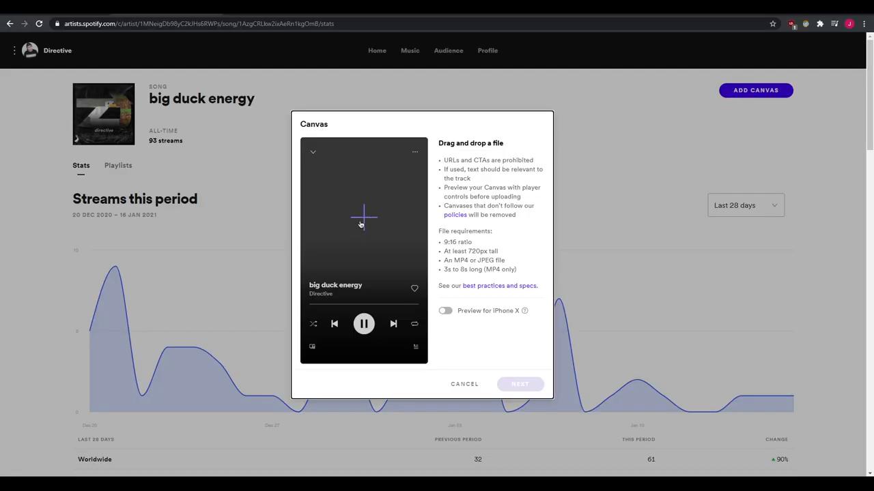
{"action": "left_click", "coordinate": [361, 224]}
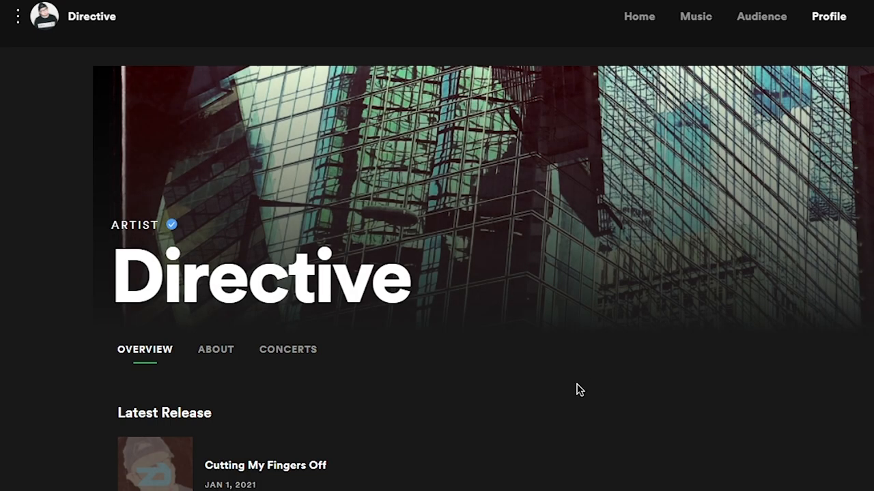
{"action": "scroll", "coordinate": [578, 389], "scroll_direction": "down", "scroll_amount": 3}
{"action": "scroll", "coordinate": [578, 382], "scroll_direction": "up", "scroll_amount": 3}
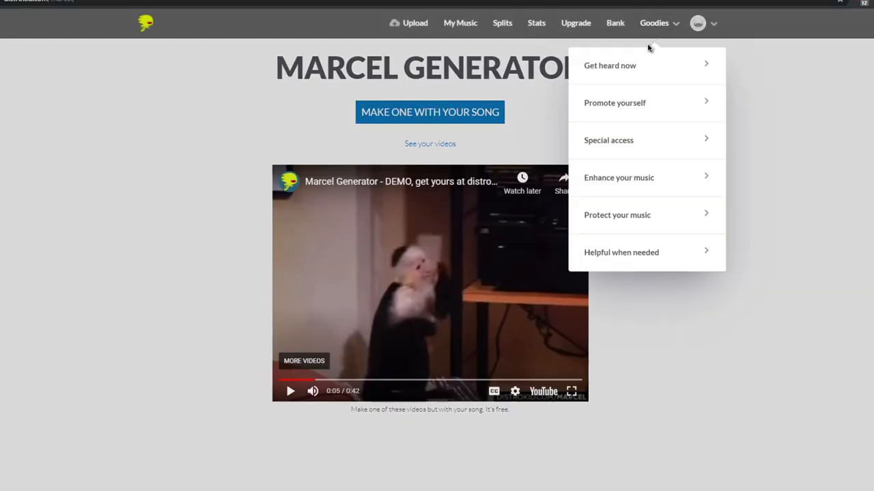
Open the Promote yourself options and clear the selection over the upload form's services list
{"action": "left_click", "coordinate": [624, 110]}
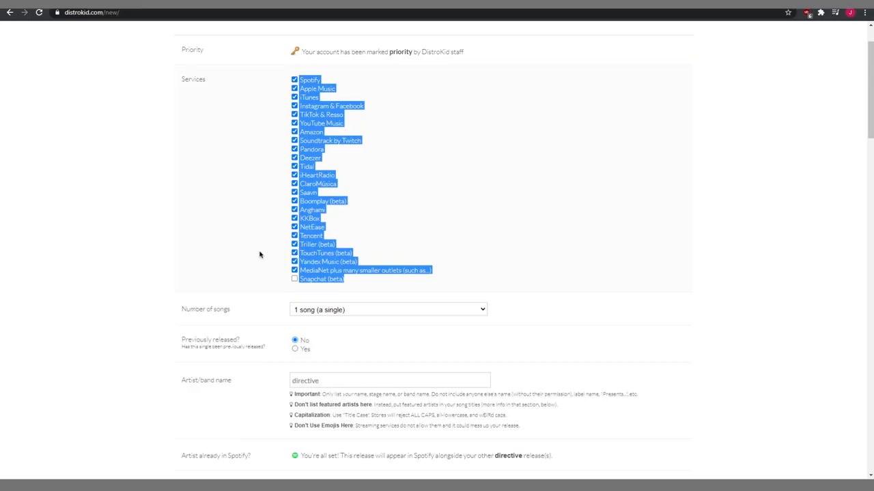
{"action": "left_click", "coordinate": [345, 230]}
{"action": "scroll", "coordinate": [330, 207], "scroll_direction": "down", "scroll_amount": 3}
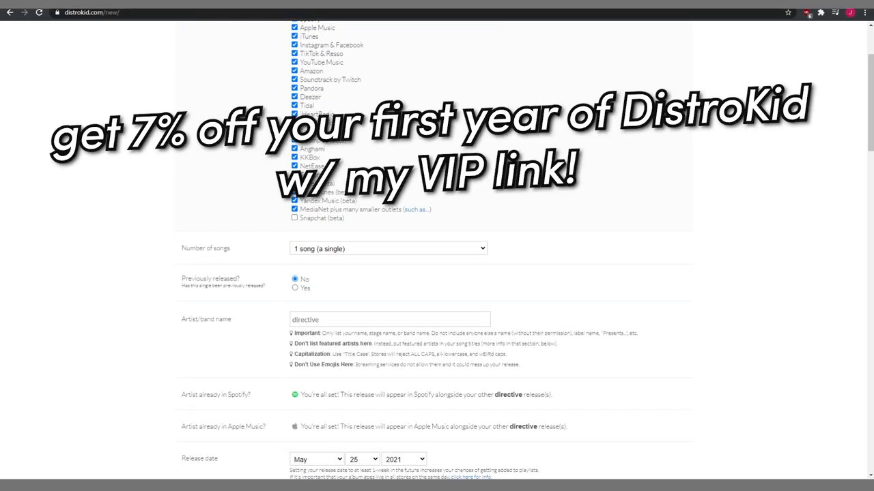
{"action": "scroll", "coordinate": [330, 207], "scroll_direction": "down", "scroll_amount": 4}
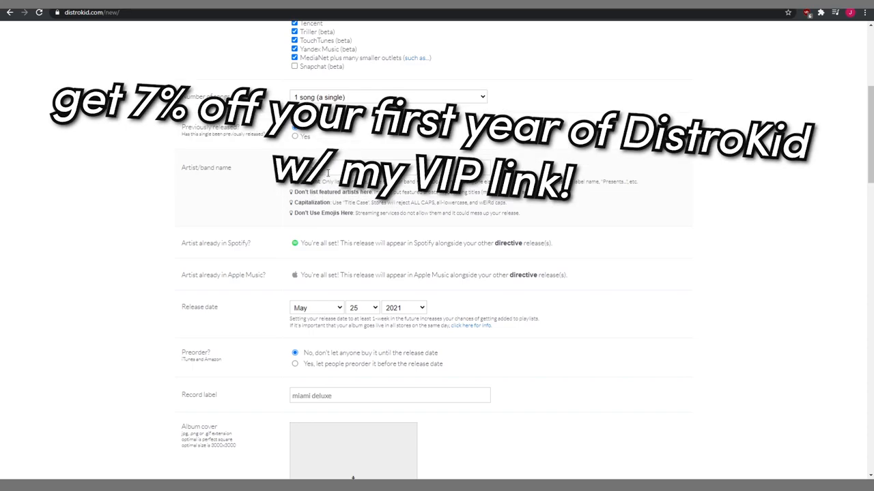
{"action": "scroll", "coordinate": [437, 246], "scroll_direction": "down", "scroll_amount": 3}
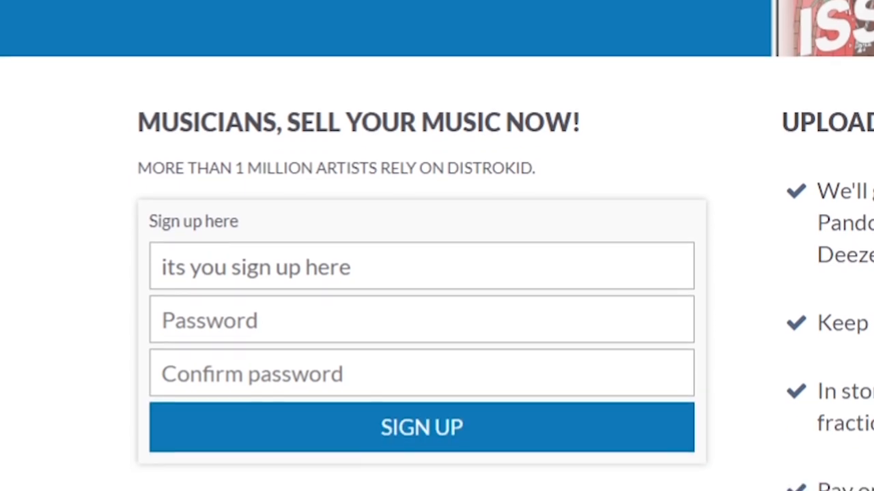
{"action": "scroll", "coordinate": [437, 245], "scroll_direction": "up", "scroll_amount": 1}
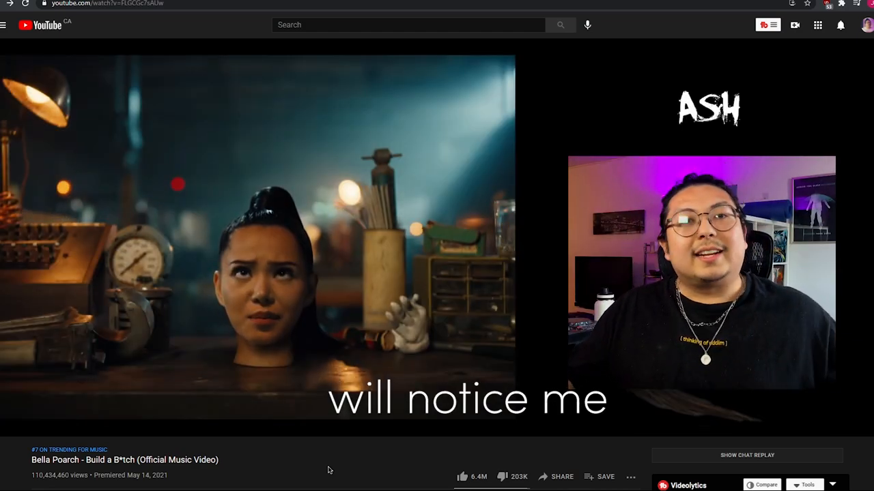
{"action": "scroll", "coordinate": [427, 201], "scroll_direction": "right", "scroll_amount": 3}
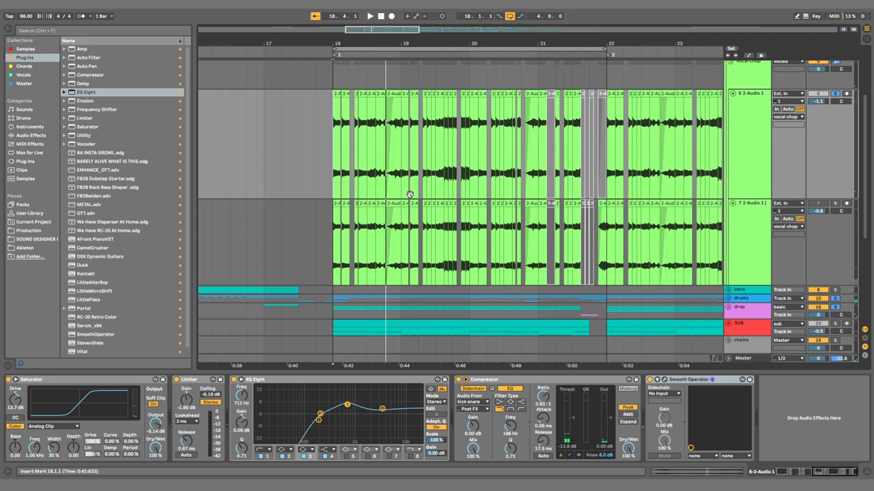
Fold track 7, insert a new audio track and copy track 6's vocal chop clips onto it
{"action": "left_click", "coordinate": [733, 204]}
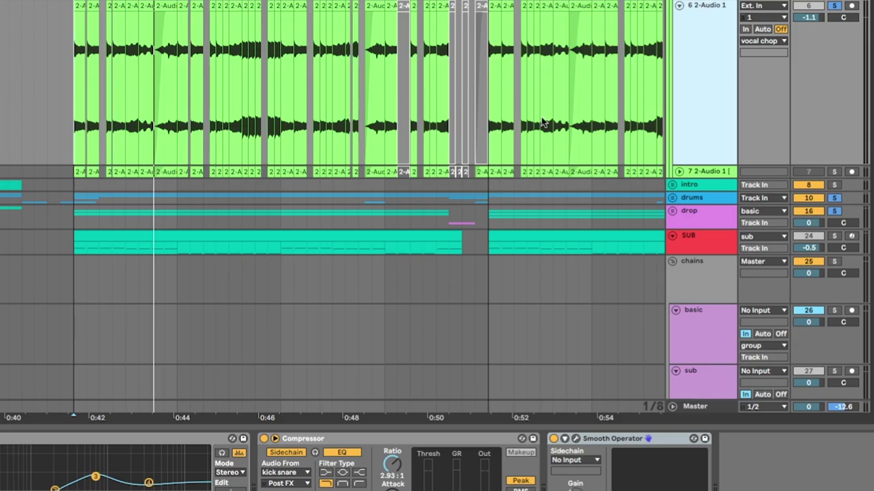
{"action": "key", "text": "ctrl+t"}
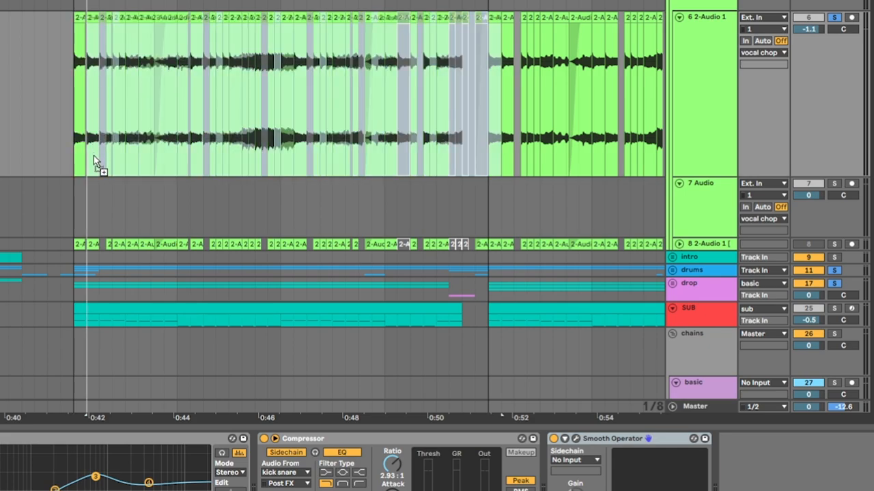
{"action": "left_click_drag", "start_coordinate": [79, 15], "coordinate": [98, 205]}
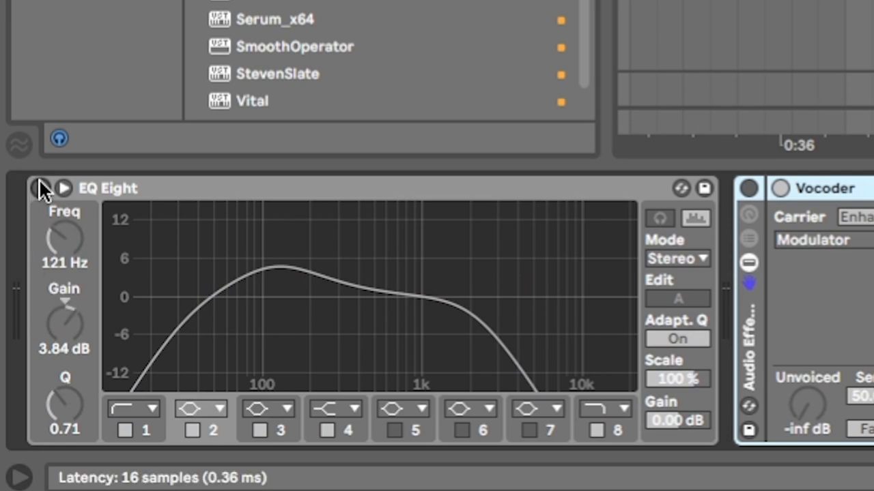
Switch on the second vocal layer's EQ Eight so its band nodes become active
{"action": "left_click", "coordinate": [39, 188]}
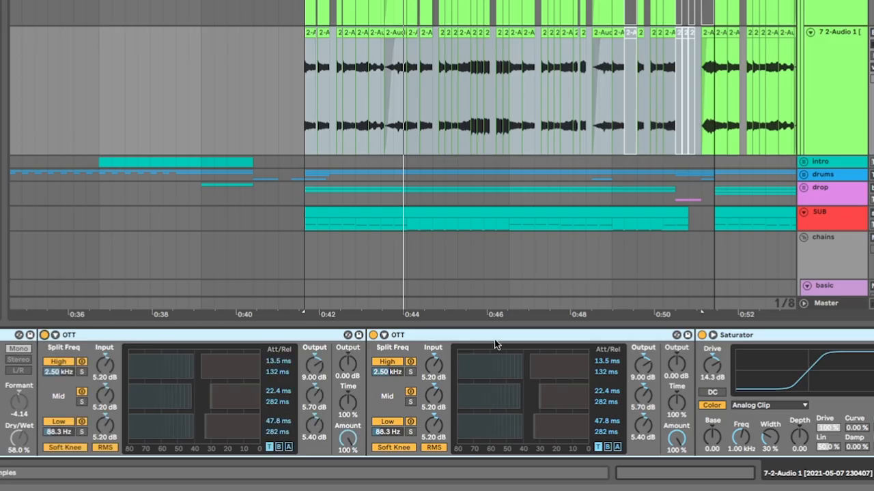
{"action": "scroll", "coordinate": [498, 346], "scroll_direction": "right", "scroll_amount": 5}
{"action": "scroll", "coordinate": [575, 370], "scroll_direction": "right", "scroll_amount": 5}
Review the duplicated layer's Vocoder, keeping Modulator as the carrier source
{"action": "left_click", "coordinate": [306, 129], "text": "shift"}
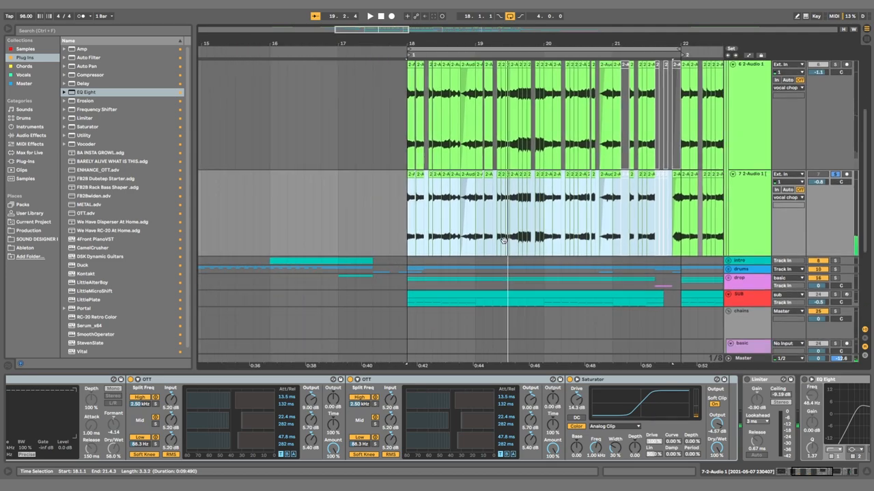
{"action": "scroll", "coordinate": [343, 447], "scroll_direction": "left", "scroll_amount": 5}
{"action": "mouse_move", "coordinate": [473, 415]}
{"action": "left_mouse_down"}
{"action": "mouse_move", "coordinate": [298, 419]}
{"action": "mouse_move", "coordinate": [568, 418]}
{"action": "left_mouse_up"}
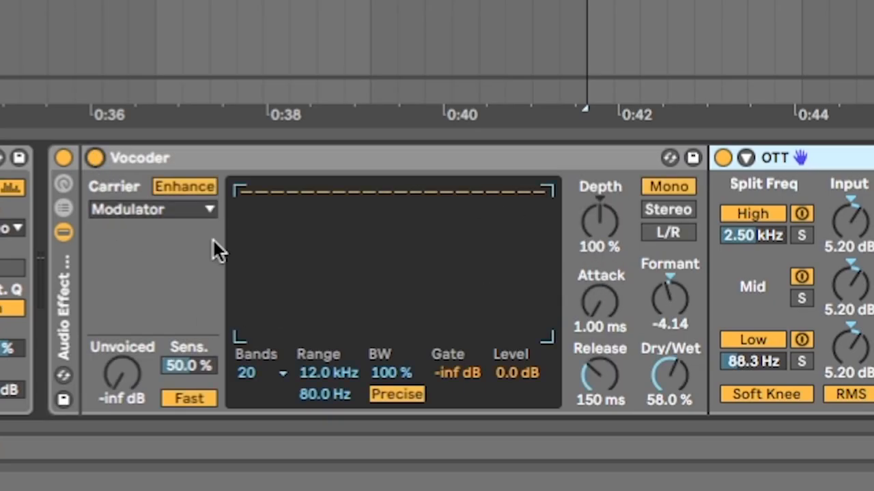
{"action": "left_click", "coordinate": [172, 205]}
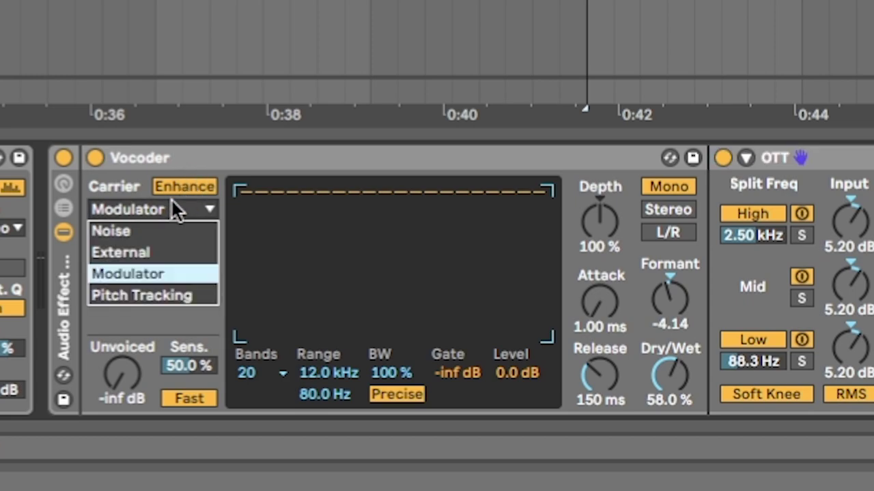
{"action": "left_click", "coordinate": [158, 270]}
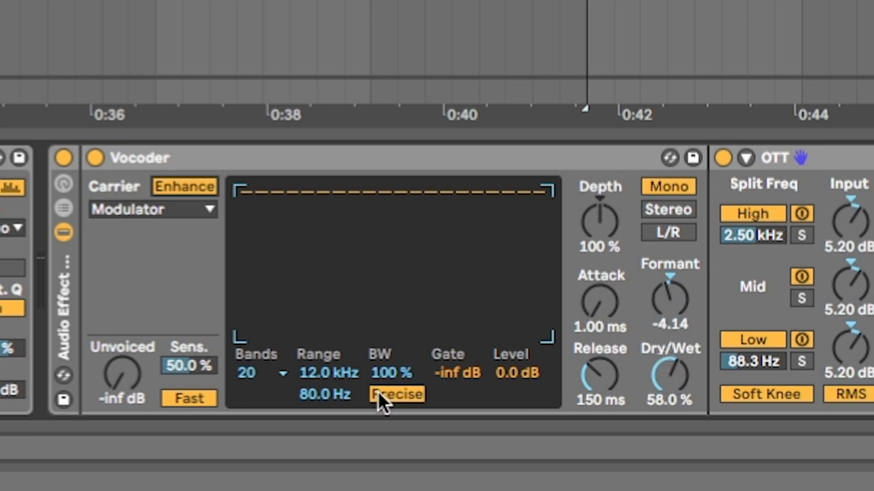
{"action": "scroll", "coordinate": [477, 205], "scroll_direction": "right", "scroll_amount": 10}
{"action": "scroll", "coordinate": [444, 195], "scroll_direction": "right", "scroll_amount": 4}
{"action": "scroll", "coordinate": [307, 204], "scroll_direction": "right", "scroll_amount": 3}
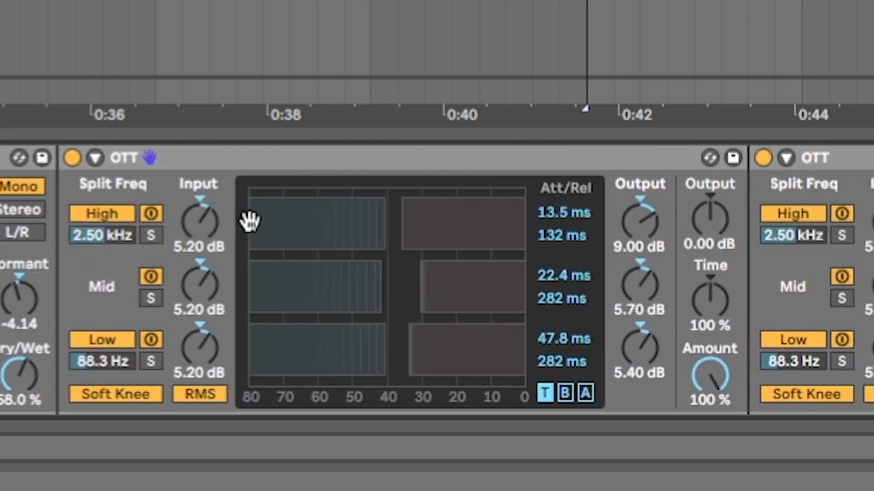
{"action": "scroll", "coordinate": [307, 189], "scroll_direction": "right", "scroll_amount": 1}
{"action": "scroll", "coordinate": [271, 152], "scroll_direction": "right", "scroll_amount": 5}
{"action": "scroll", "coordinate": [534, 259], "scroll_direction": "right", "scroll_amount": 5}
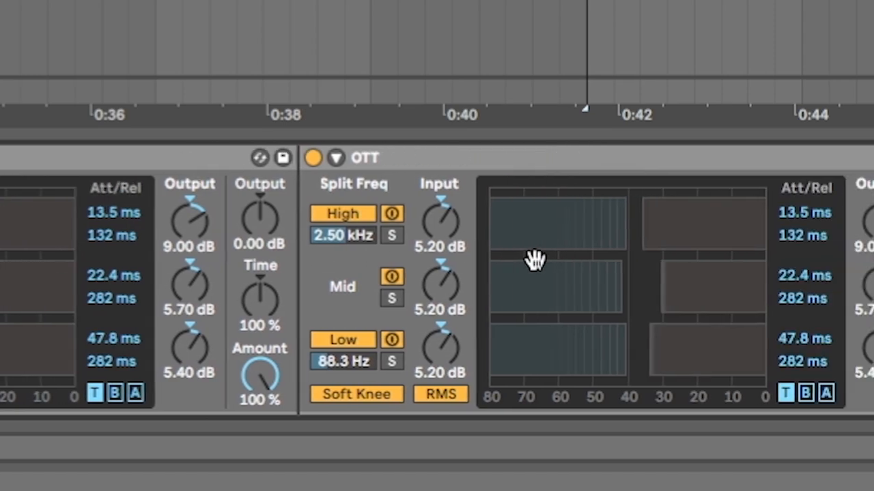
{"action": "scroll", "coordinate": [534, 260], "scroll_direction": "right", "scroll_amount": 1}
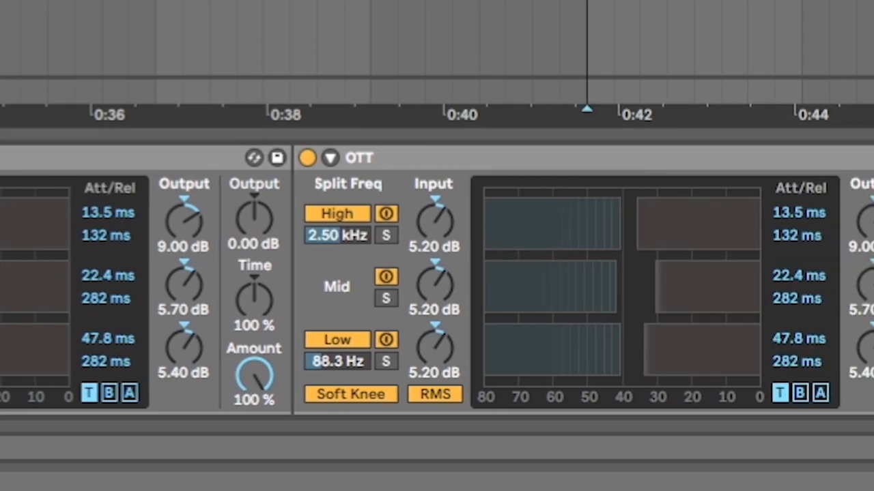
{"action": "scroll", "coordinate": [503, 238], "scroll_direction": "left", "scroll_amount": 1}
{"action": "scroll", "coordinate": [571, 269], "scroll_direction": "left", "scroll_amount": 5}
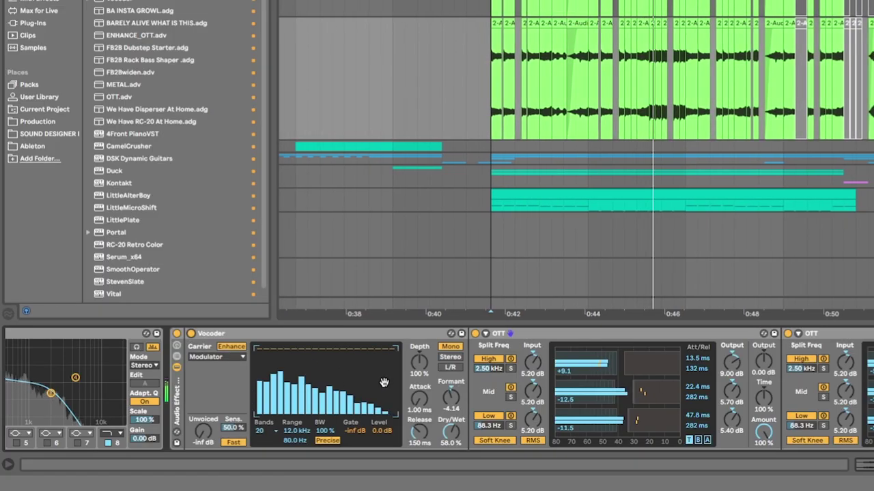
{"action": "scroll", "coordinate": [384, 382], "scroll_direction": "right", "scroll_amount": 3}
{"action": "scroll", "coordinate": [384, 382], "scroll_direction": "right", "scroll_amount": 3}
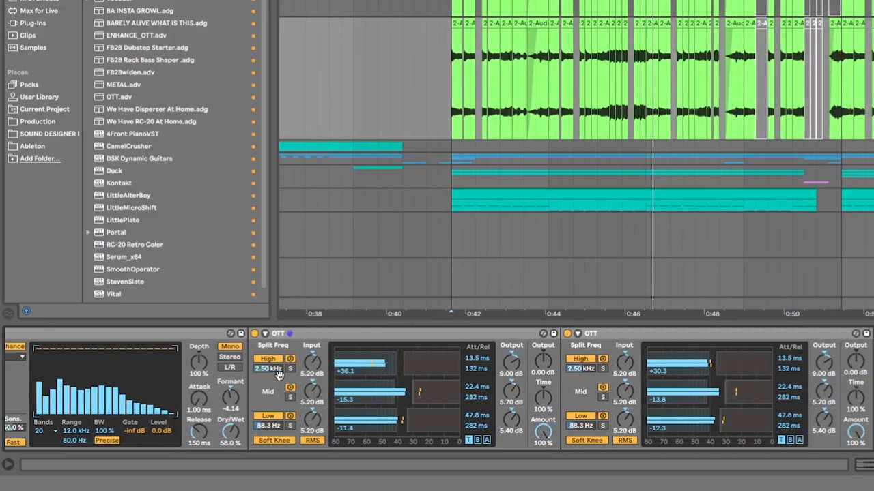
{"action": "scroll", "coordinate": [384, 382], "scroll_direction": "right", "scroll_amount": 3}
{"action": "scroll", "coordinate": [716, 93], "scroll_direction": "down", "scroll_amount": 3}
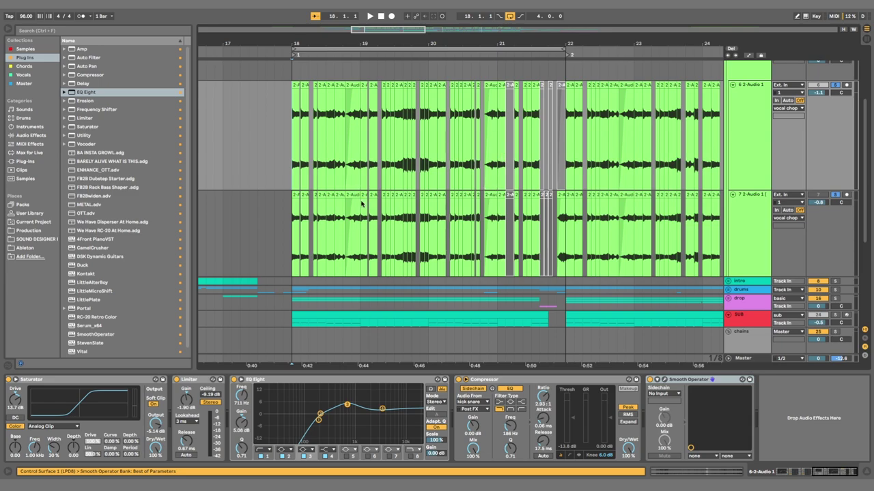
{"action": "scroll", "coordinate": [403, 147], "scroll_direction": "left", "scroll_amount": 5}
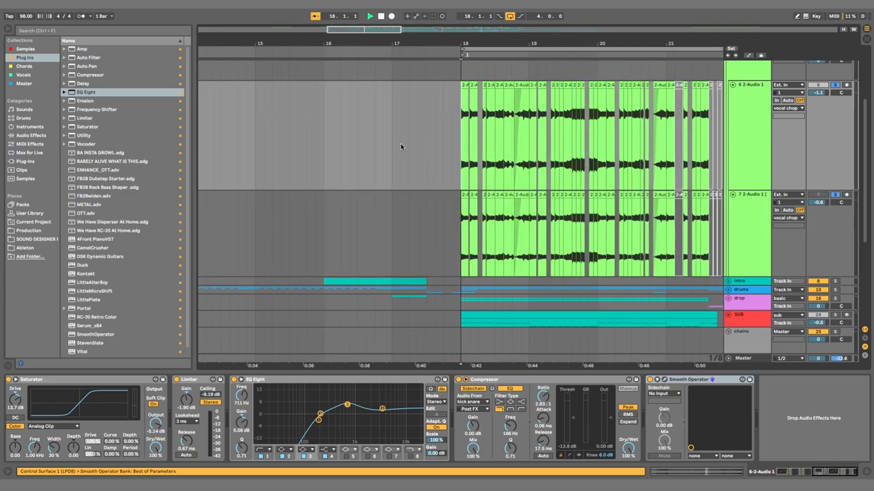
{"action": "scroll", "coordinate": [403, 146], "scroll_direction": "right", "scroll_amount": 3}
Mark a time range across both vocal chop tracks and play it back
{"action": "left_click", "coordinate": [437, 246]}
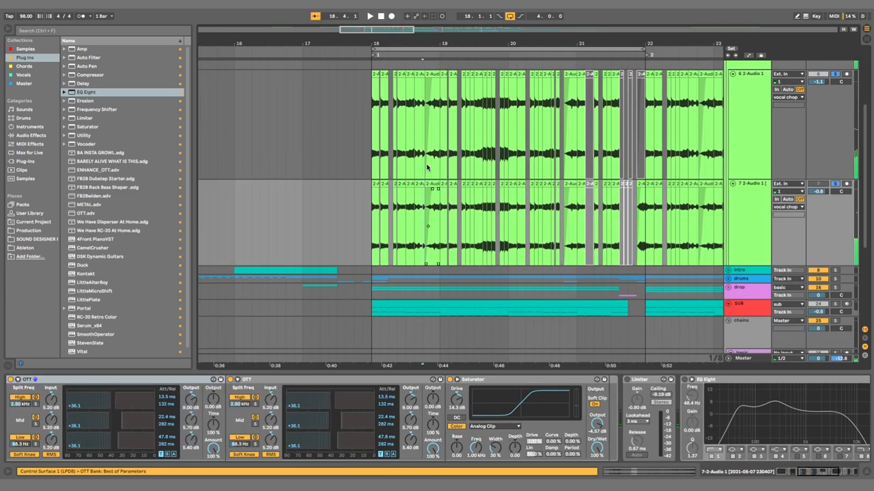
{"action": "left_click_drag", "start_coordinate": [422, 121], "coordinate": [443, 235]}
{"action": "key", "text": "space"}
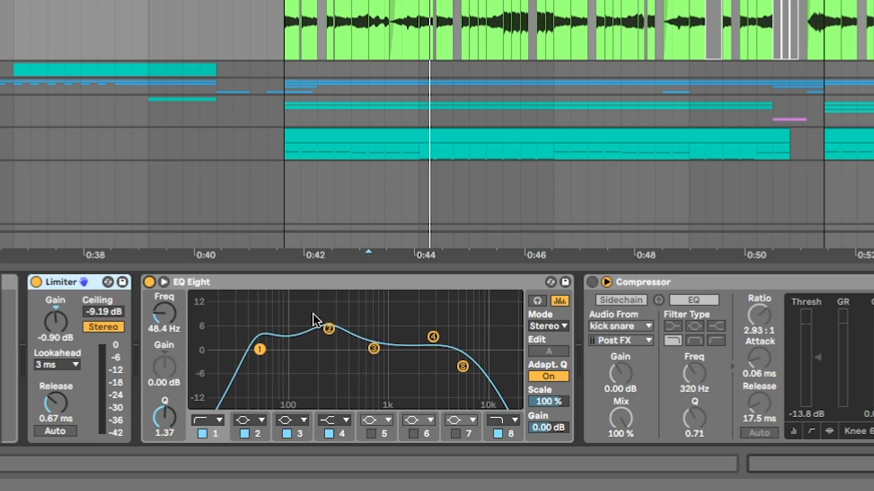
{"action": "key", "text": "space"}
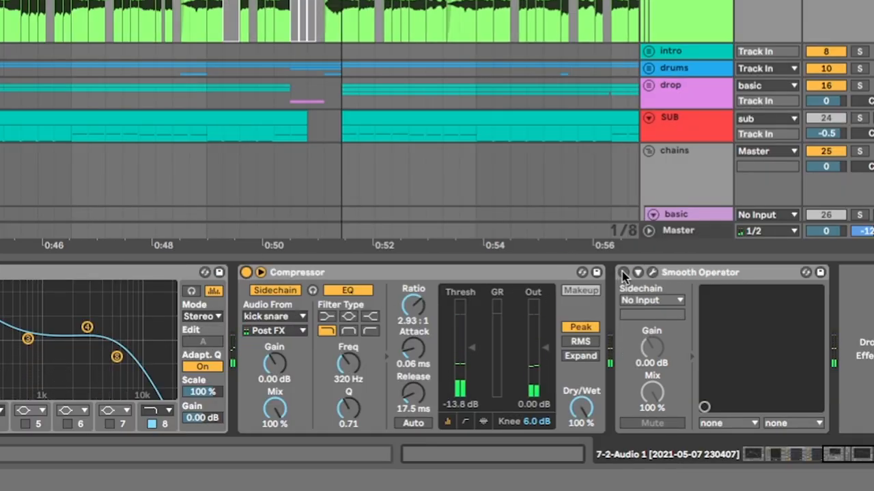
Enable Smooth Operator on the layer's chain, listen, then close its plugin window
{"action": "left_click", "coordinate": [624, 272]}
{"action": "key", "text": "space"}
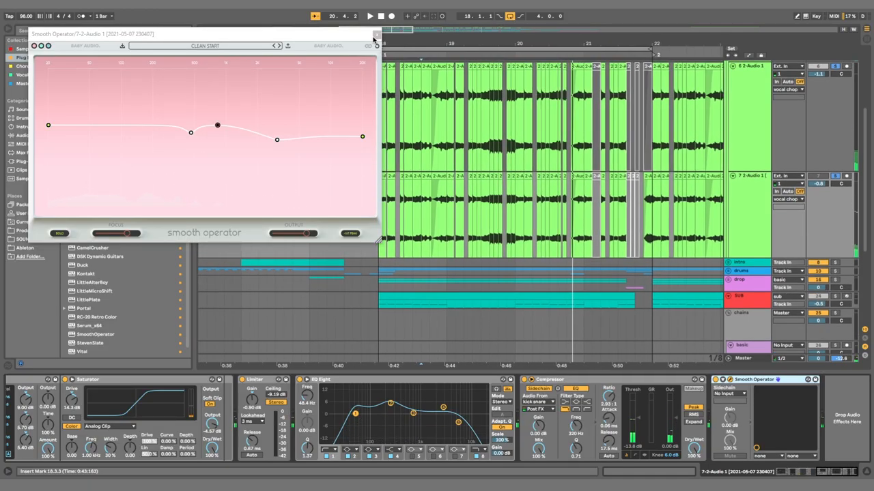
{"action": "left_click", "coordinate": [376, 34]}
Select the vocal chop tracks and play back the section with the full chain
{"action": "left_click", "coordinate": [333, 172]}
{"action": "scroll", "coordinate": [382, 233], "scroll_direction": "down", "scroll_amount": 2}
{"action": "scroll", "coordinate": [382, 233], "scroll_direction": "right", "scroll_amount": 2}
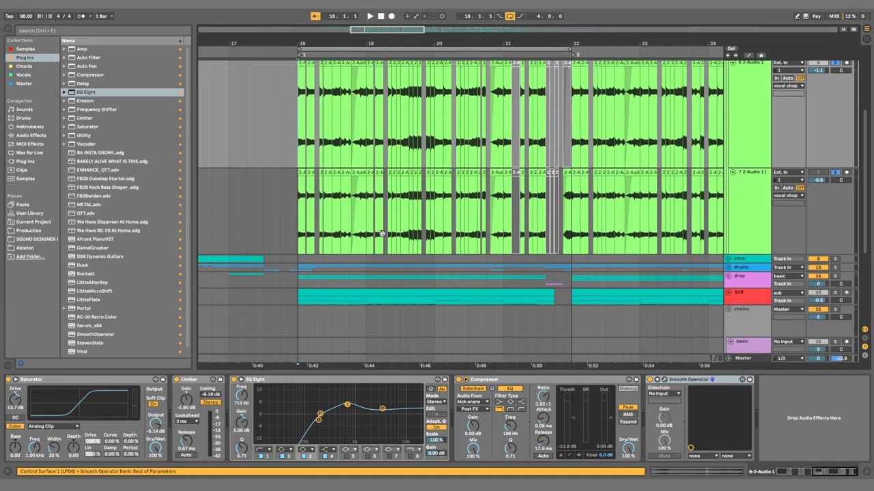
{"action": "scroll", "coordinate": [588, 293], "scroll_direction": "down", "scroll_amount": 2}
{"action": "left_click", "coordinate": [299, 213]}
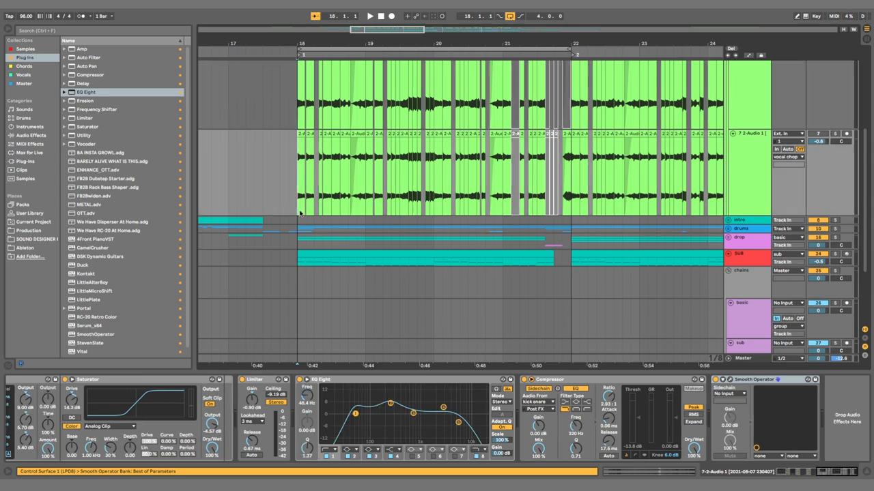
{"action": "key", "text": "space"}
{"action": "scroll", "coordinate": [497, 211], "scroll_direction": "up", "scroll_amount": 5}
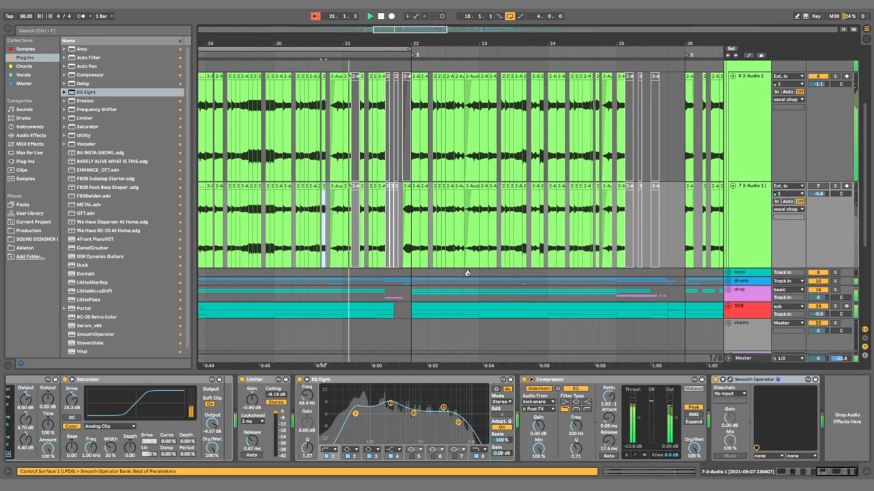
{"action": "scroll", "coordinate": [499, 225], "scroll_direction": "right", "scroll_amount": 5}
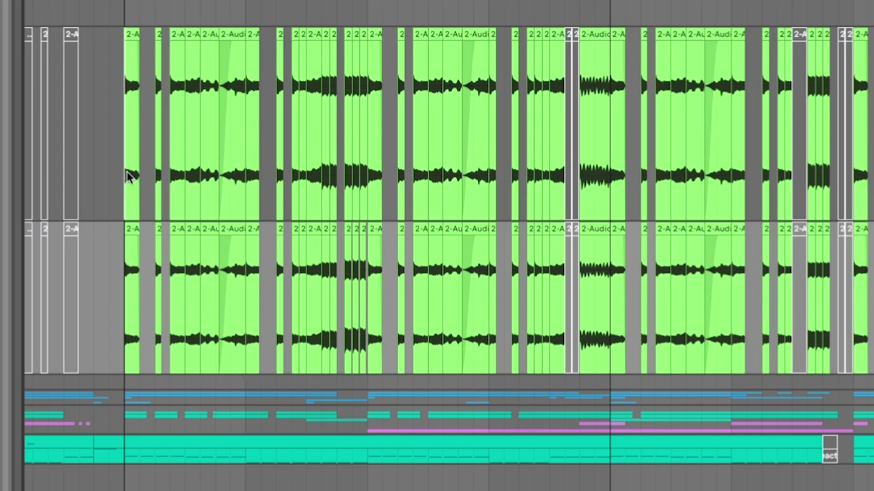
{"action": "mouse_move", "coordinate": [128, 176]}
{"action": "left_mouse_down"}
{"action": "mouse_move", "coordinate": [534, 278]}
{"action": "mouse_move", "coordinate": [610, 311]}
{"action": "left_mouse_up"}
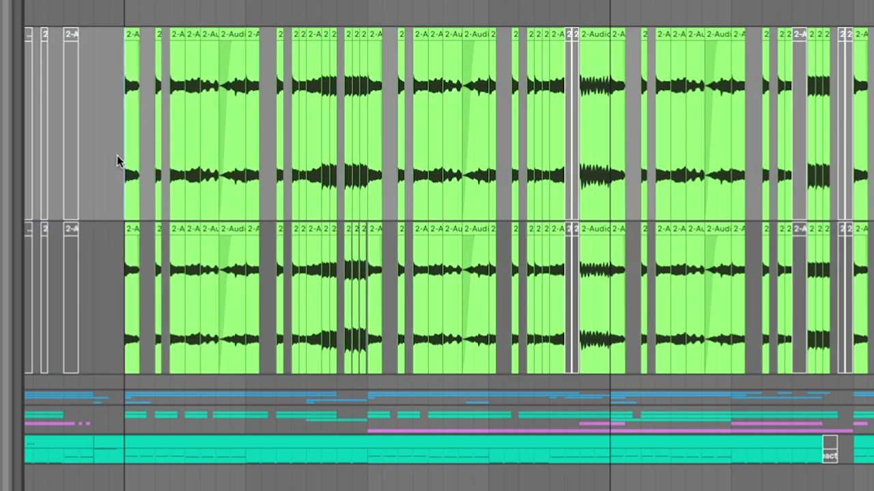
{"action": "mouse_move", "coordinate": [116, 155]}
{"action": "left_mouse_down"}
{"action": "mouse_move", "coordinate": [278, 281]}
{"action": "mouse_move", "coordinate": [636, 289]}
{"action": "left_mouse_up"}
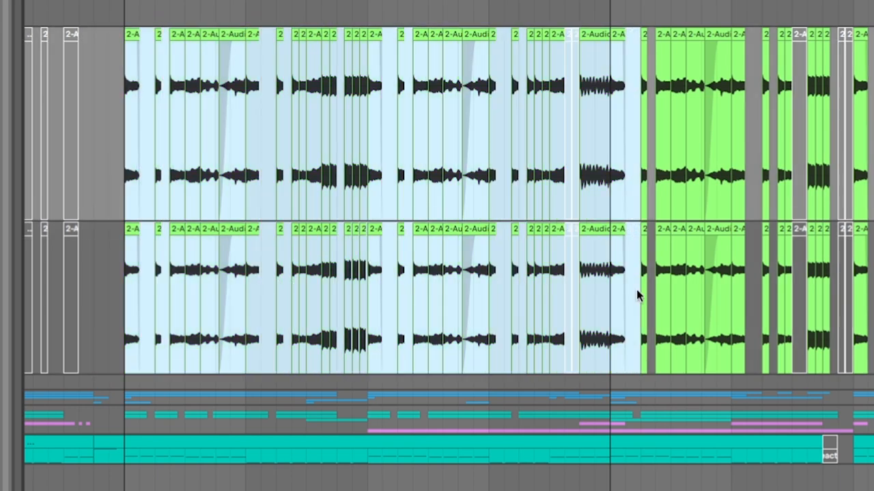
{"action": "left_click", "coordinate": [131, 153]}
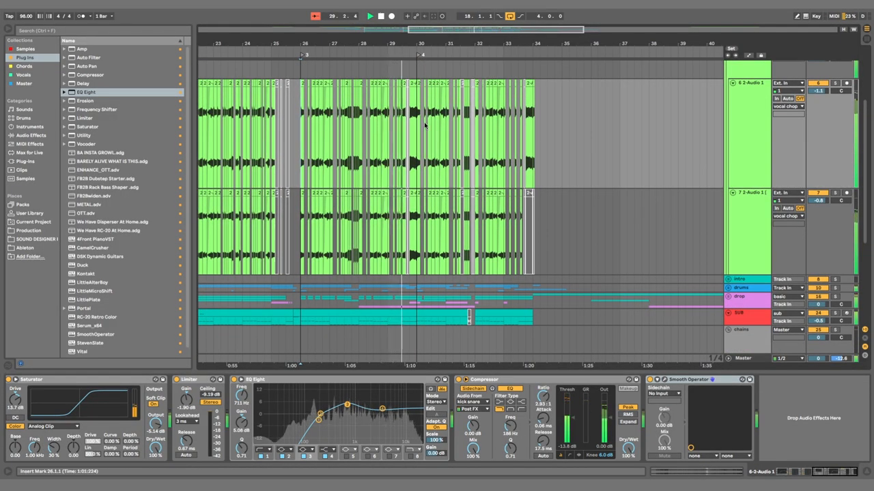
{"action": "left_click_drag", "start_coordinate": [494, 189], "coordinate": [430, 162]}
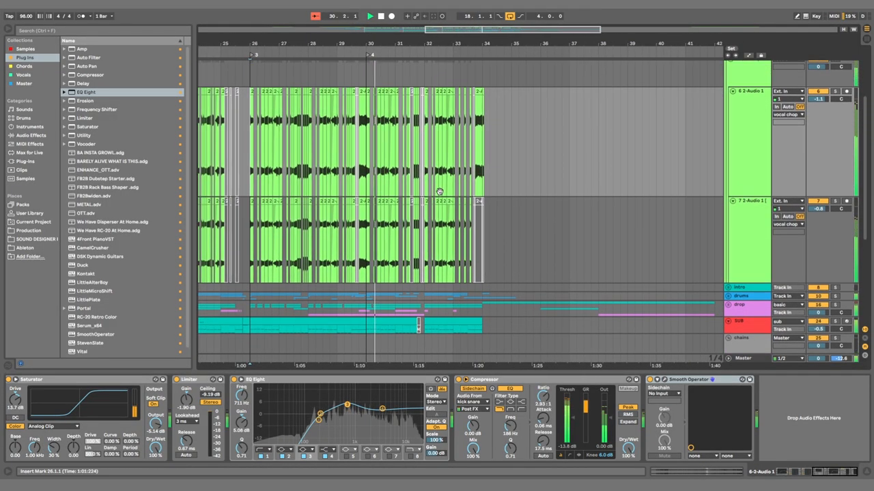